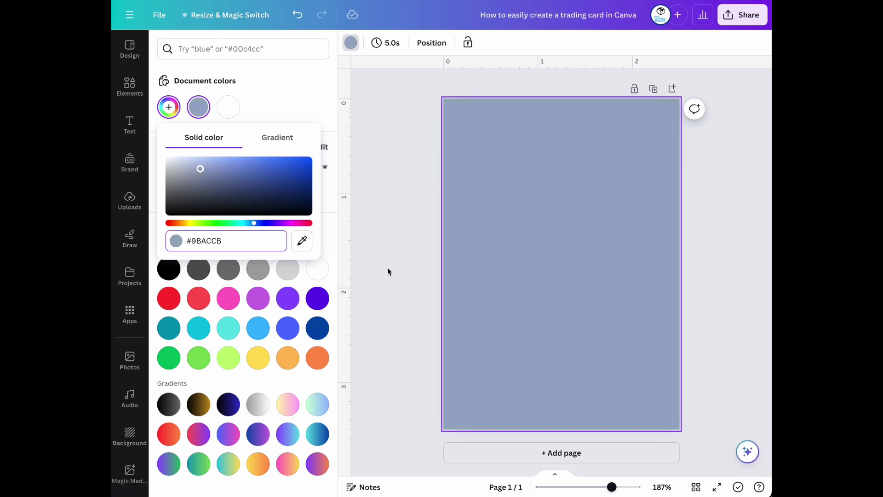
Change the background hex code to #9BACBB and confirm the new colour
{"action": "key", "text": "BackSpace"}
{"action": "key", "text": "BackSpace"}
{"action": "type", "text": "BB"}
{"action": "key", "text": "Escape"}
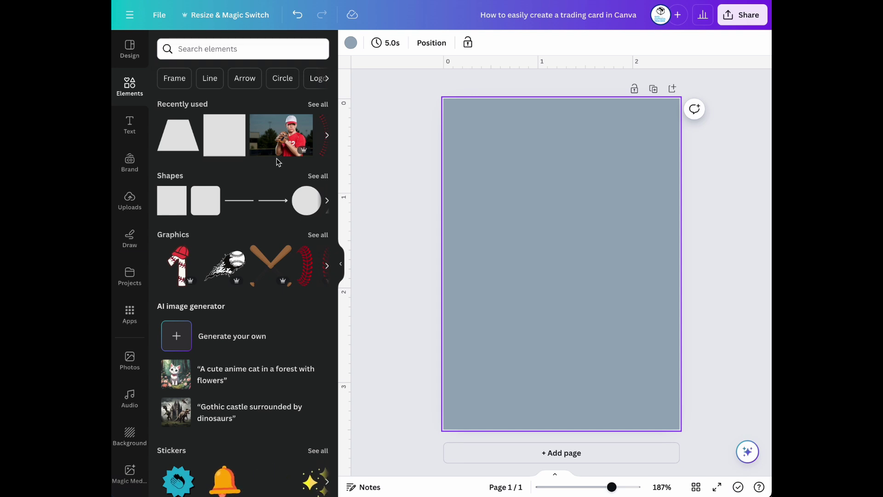
Add a straight line, rotate it vertical and stretch it from the card's top edge to its bottom edge
{"action": "mouse_move", "coordinate": [231, 148]}
{"action": "left_click", "coordinate": [239, 201]}
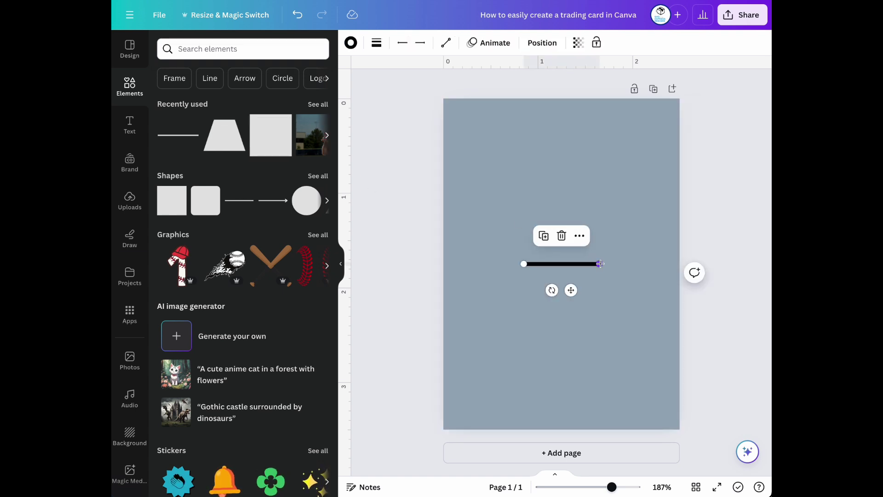
{"action": "left_click_drag", "start_coordinate": [552, 289], "coordinate": [579, 265]}
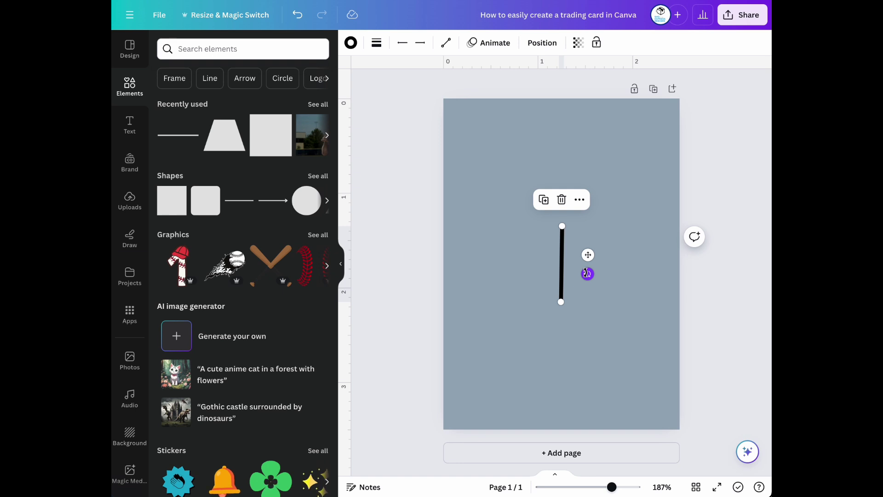
{"action": "left_click_drag", "start_coordinate": [566, 209], "coordinate": [562, 120]}
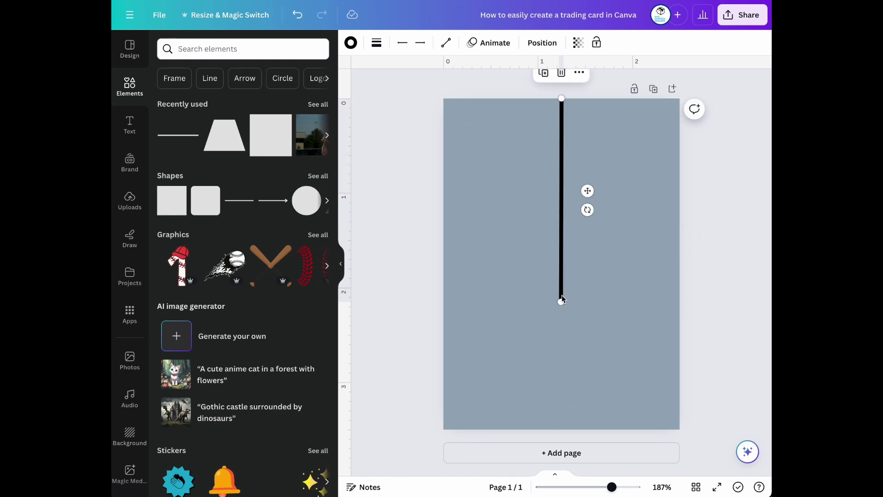
{"action": "left_click_drag", "start_coordinate": [559, 304], "coordinate": [561, 429]}
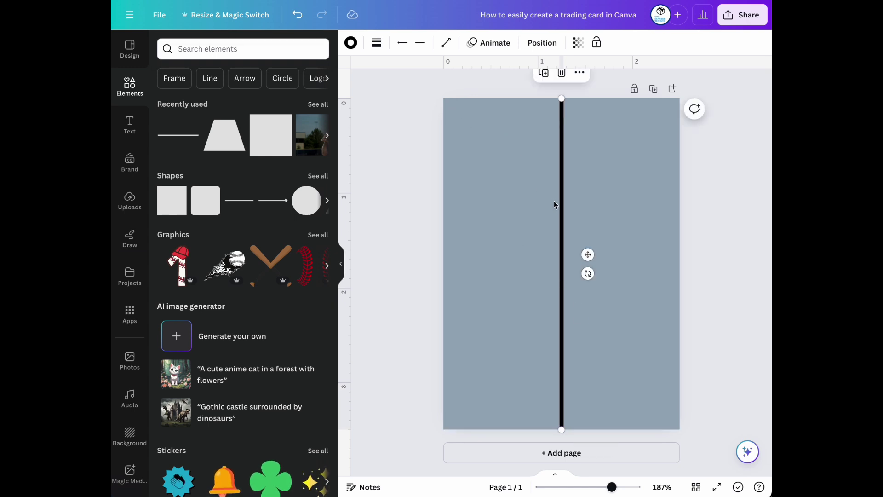
Thin the line to weight 2, move it near the left edge and make it white
{"action": "left_click", "coordinate": [378, 43]}
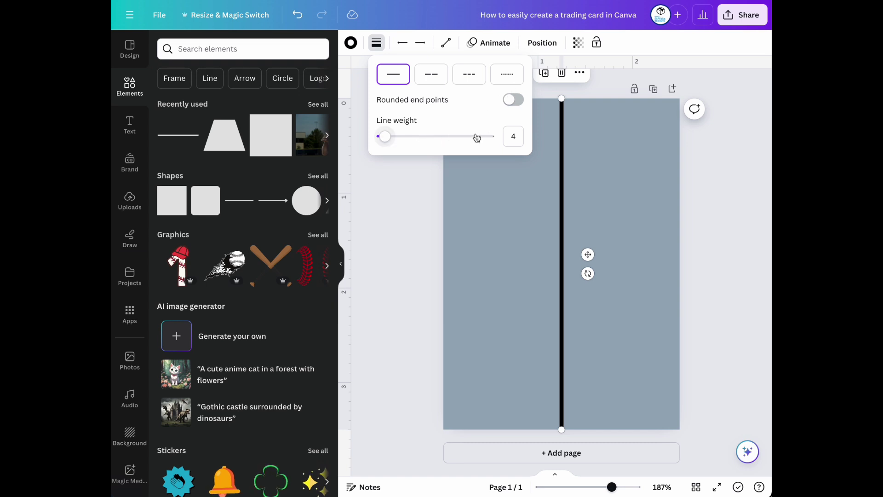
{"action": "left_click", "coordinate": [518, 139]}
{"action": "left_click_drag", "start_coordinate": [386, 136], "coordinate": [383, 138]}
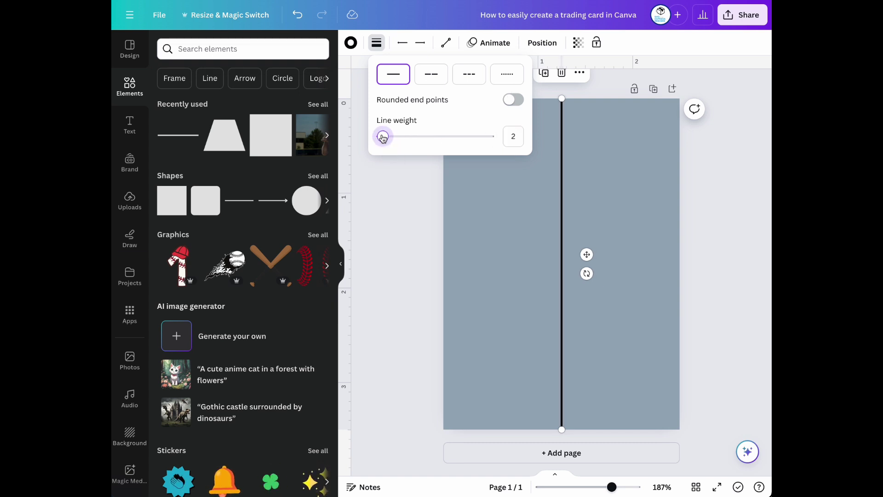
{"action": "left_click", "coordinate": [536, 204]}
{"action": "left_click_drag", "start_coordinate": [563, 206], "coordinate": [468, 199]}
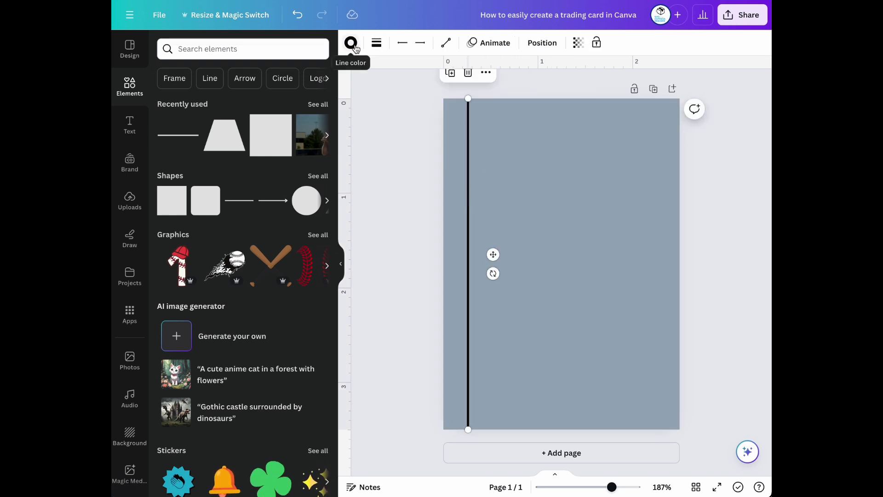
{"action": "left_click", "coordinate": [351, 42]}
{"action": "left_click", "coordinate": [316, 268]}
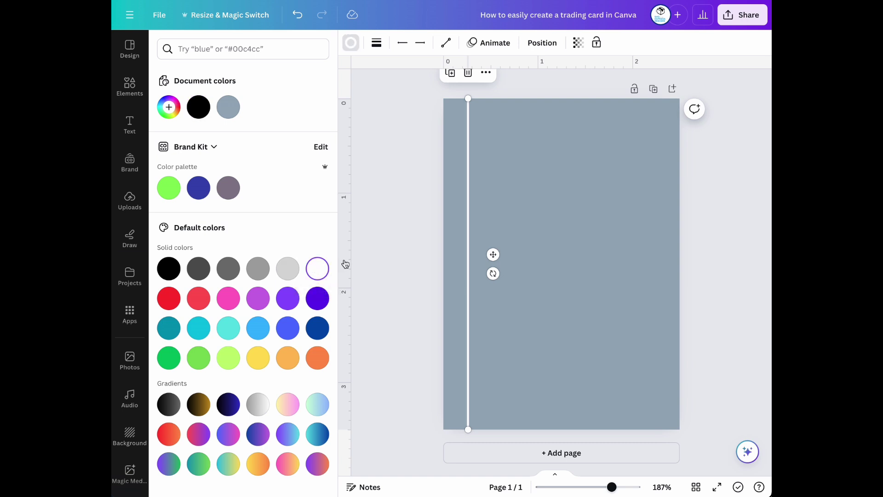
{"action": "left_click", "coordinate": [409, 200]}
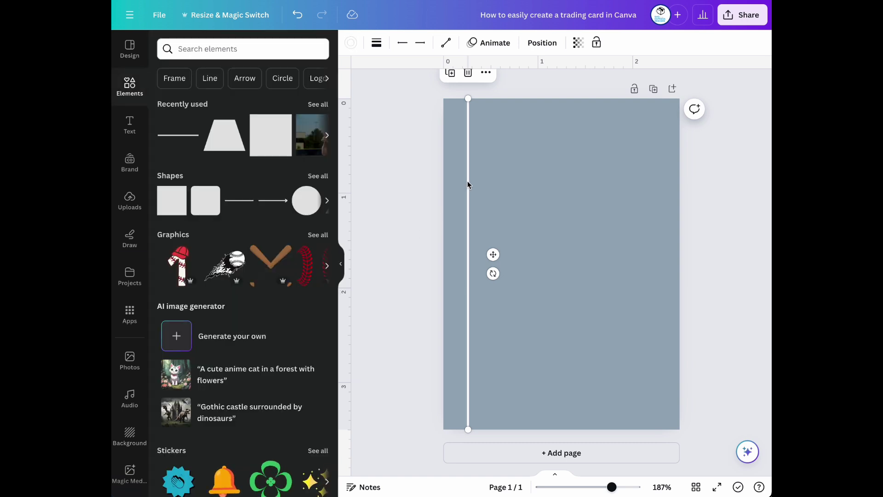
Duplicate the white line into nine evenly spaced vertical pinstripes across the card
{"action": "left_click", "coordinate": [450, 73]}
{"action": "left_click_drag", "start_coordinate": [483, 172], "coordinate": [491, 148]}
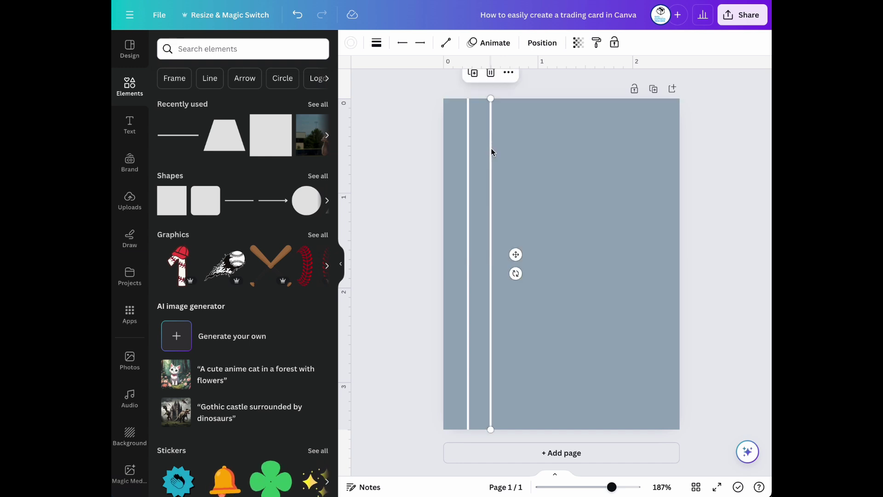
{"action": "left_click", "coordinate": [474, 76]}
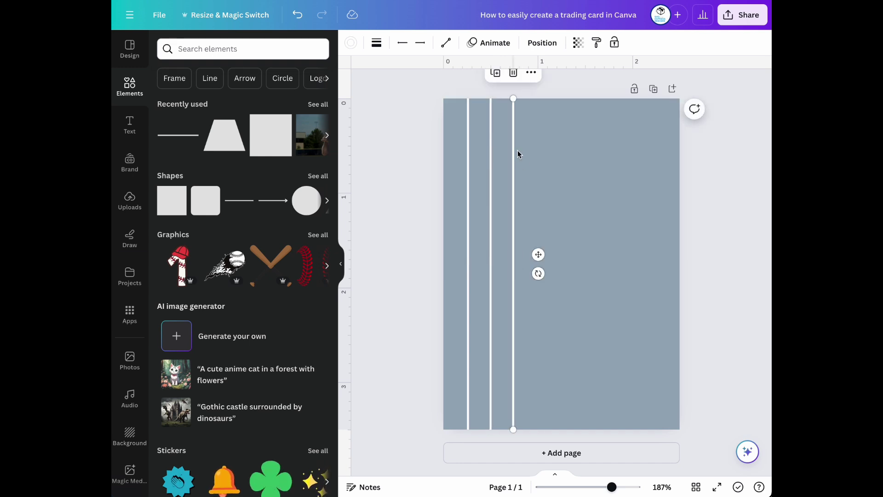
{"action": "left_click", "coordinate": [495, 74]}
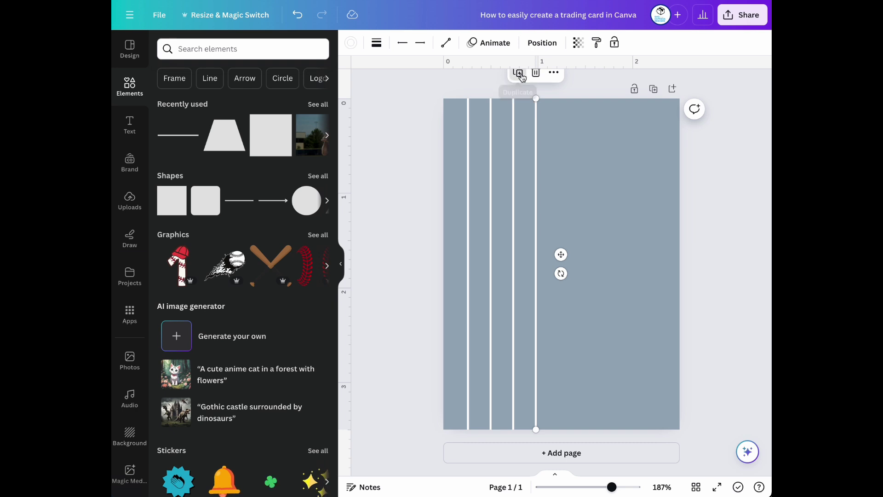
{"action": "left_click", "coordinate": [517, 74]}
{"action": "left_click", "coordinate": [536, 74]}
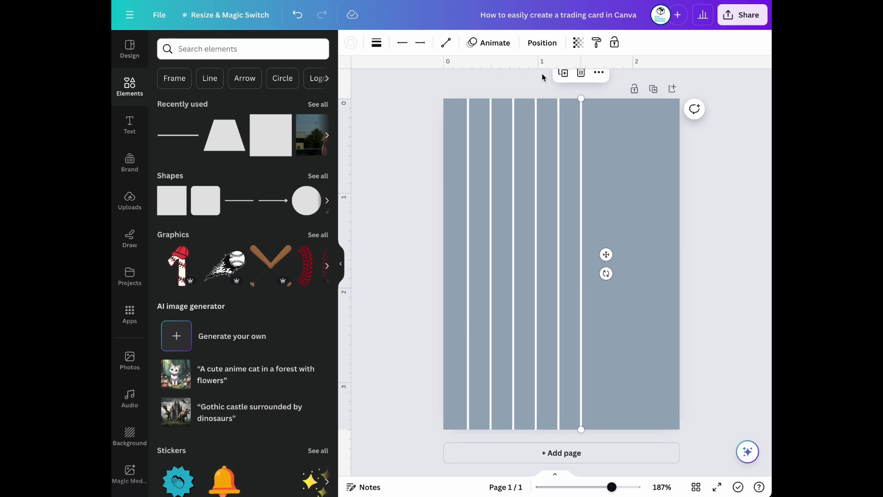
{"action": "left_click", "coordinate": [563, 73]}
{"action": "left_click", "coordinate": [585, 73]}
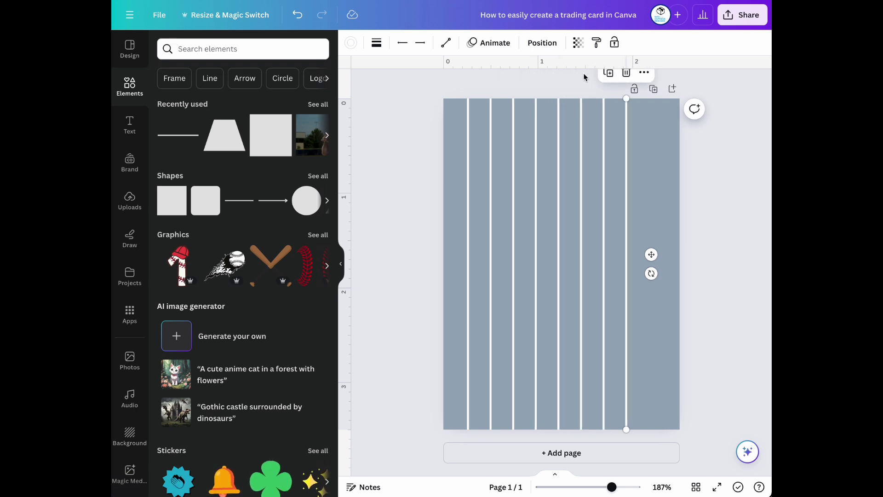
{"action": "left_click", "coordinate": [605, 74]}
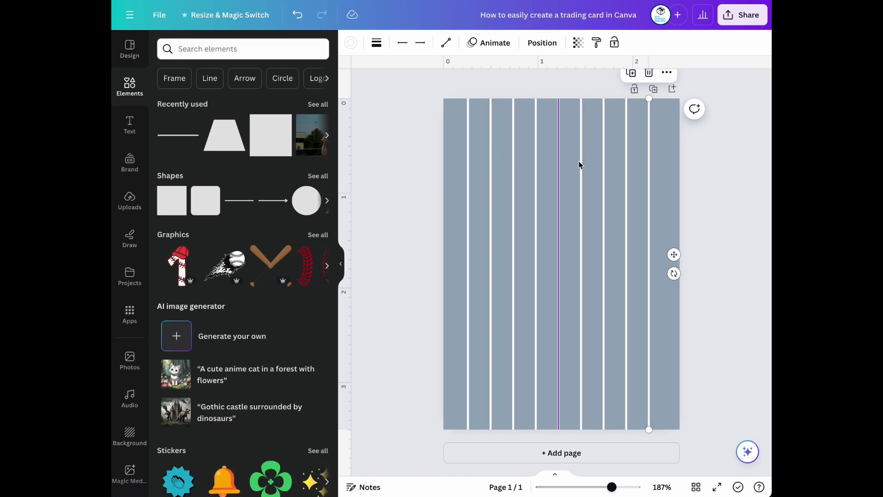
{"action": "left_click_drag", "start_coordinate": [649, 158], "coordinate": [649, 158]}
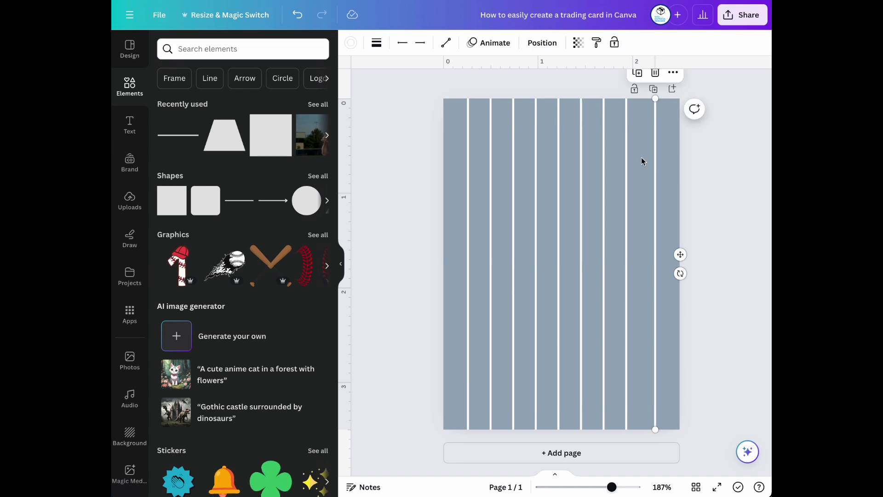
{"action": "left_click", "coordinate": [458, 143]}
Duplicate the page, browse uploads and projects, then return to the Elements library
{"action": "left_click", "coordinate": [653, 90]}
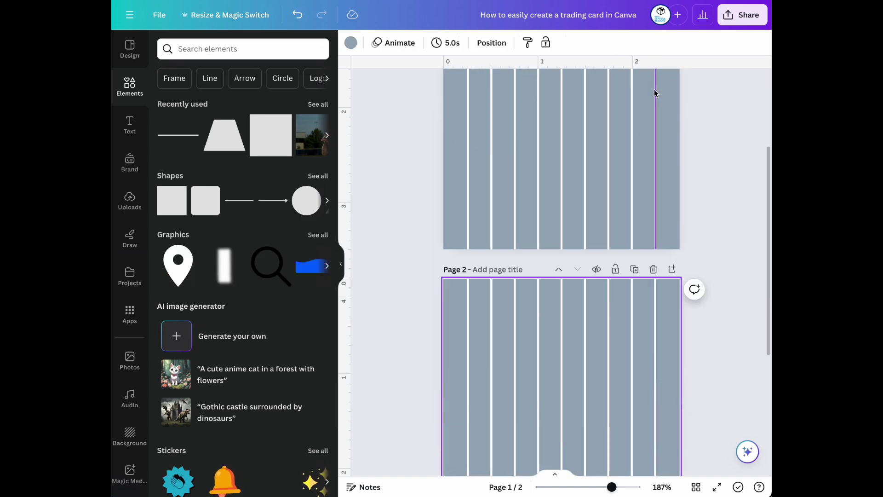
{"action": "left_click", "coordinate": [128, 203]}
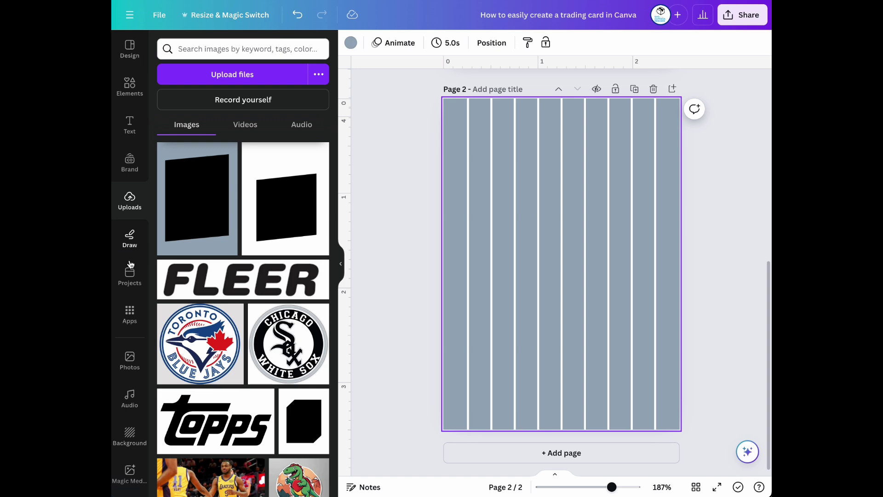
{"action": "left_click", "coordinate": [130, 275]}
{"action": "left_click", "coordinate": [131, 86]}
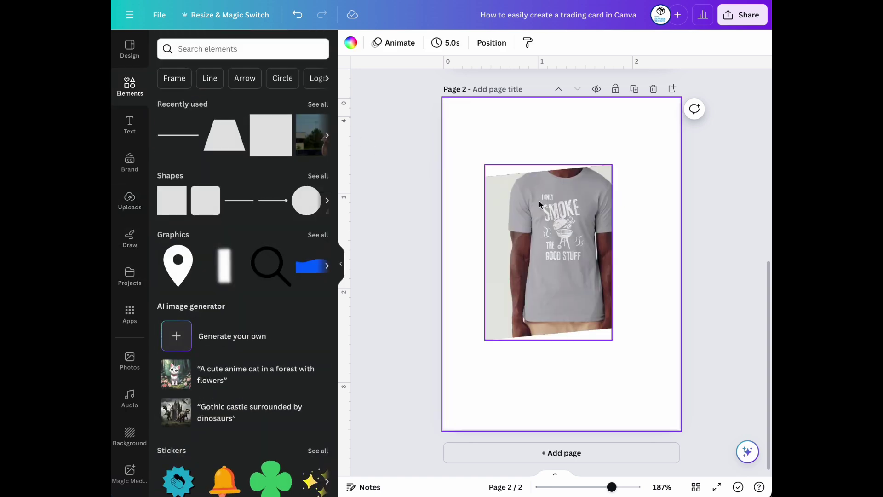
On page 2, remove the T-shirt photo from the frame and select the frame with the sky image
{"action": "left_click", "coordinate": [540, 201]}
{"action": "key", "text": "Delete"}
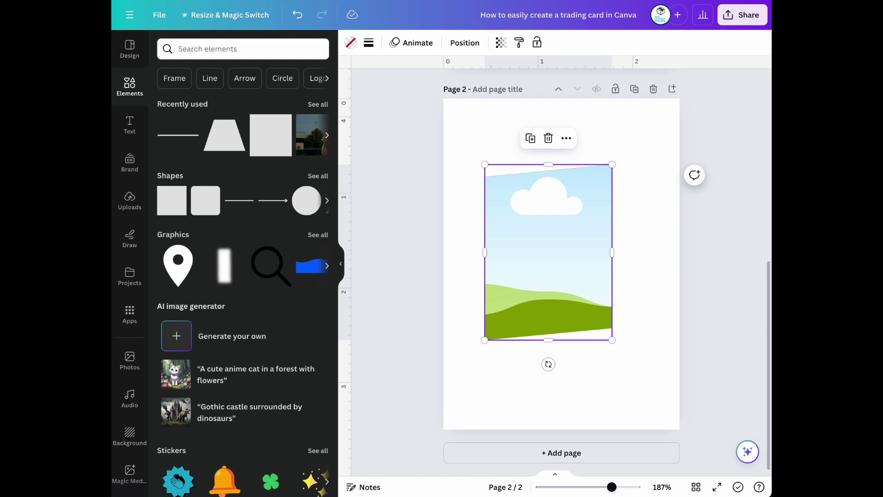
{"action": "left_click_drag", "start_coordinate": [574, 227], "coordinate": [616, 262]}
{"action": "left_click_drag", "start_coordinate": [464, 217], "coordinate": [636, 278]}
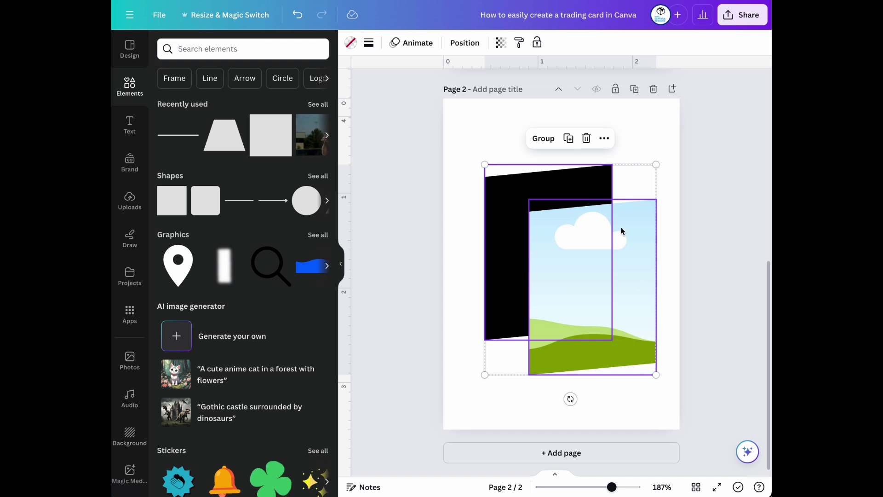
Paste the frame and sky image onto page 1, then delete the sky image
{"action": "scroll", "coordinate": [621, 230], "scroll_direction": "up", "scroll_amount": 8}
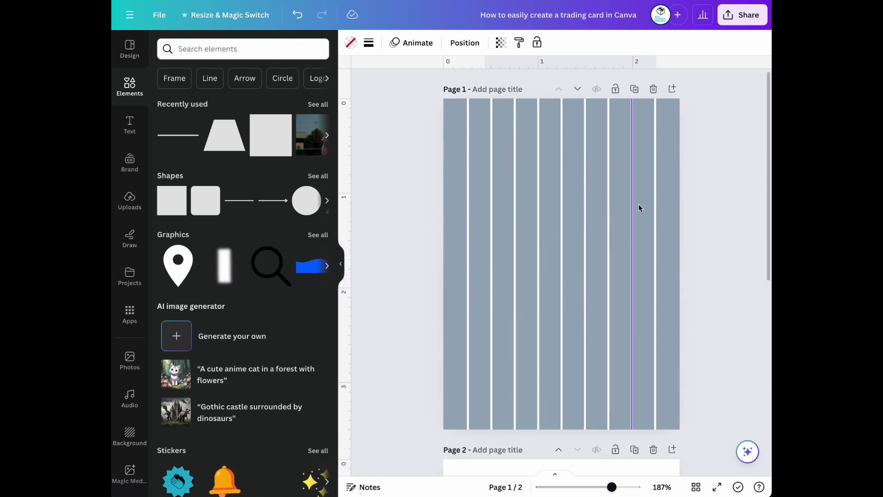
{"action": "left_click", "coordinate": [668, 197]}
{"action": "key", "text": "ctrl+v"}
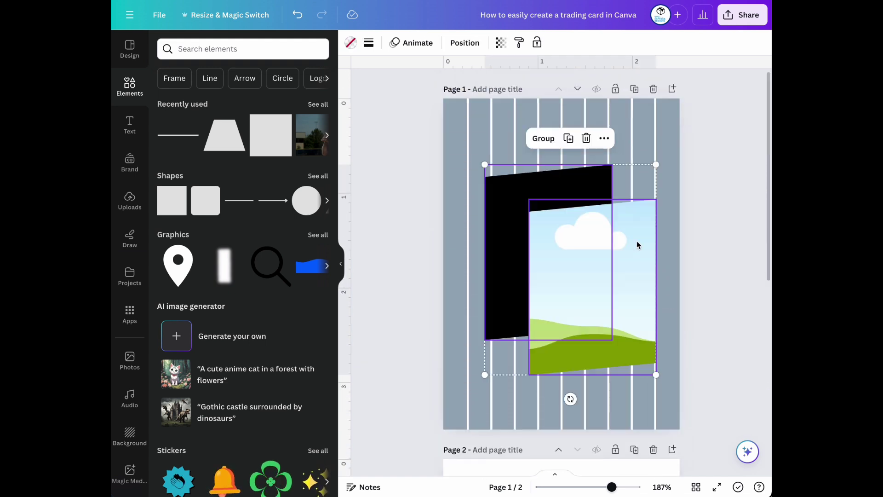
{"action": "left_click", "coordinate": [675, 190]}
{"action": "left_click", "coordinate": [597, 242]}
{"action": "left_click_drag", "start_coordinate": [597, 243], "coordinate": [612, 257]}
{"action": "key", "text": "Delete"}
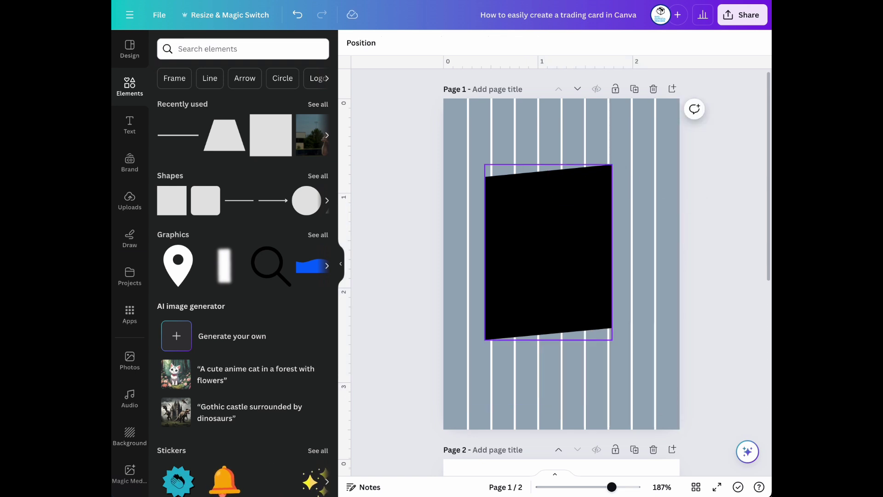
{"action": "left_click", "coordinate": [519, 238]}
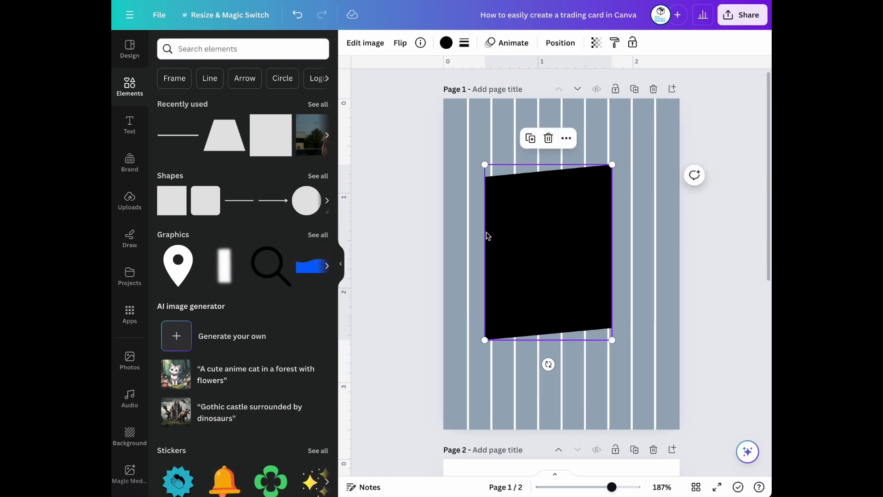
Enlarge the slanted frame to about 2 by 2.7 and fill it dark blue
{"action": "left_click_drag", "start_coordinate": [611, 340], "coordinate": [697, 368]}
{"action": "left_click_drag", "start_coordinate": [484, 163], "coordinate": [454, 149]}
{"action": "left_click_drag", "start_coordinate": [656, 399], "coordinate": [657, 404]}
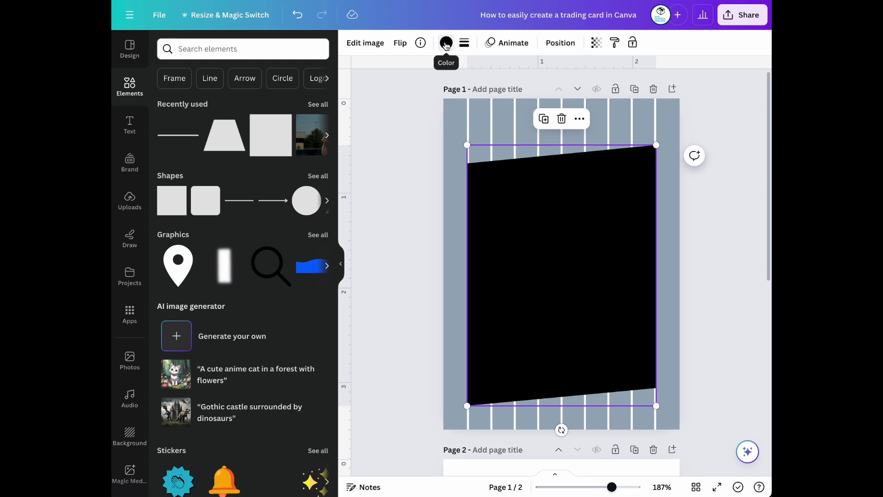
{"action": "left_click", "coordinate": [445, 44]}
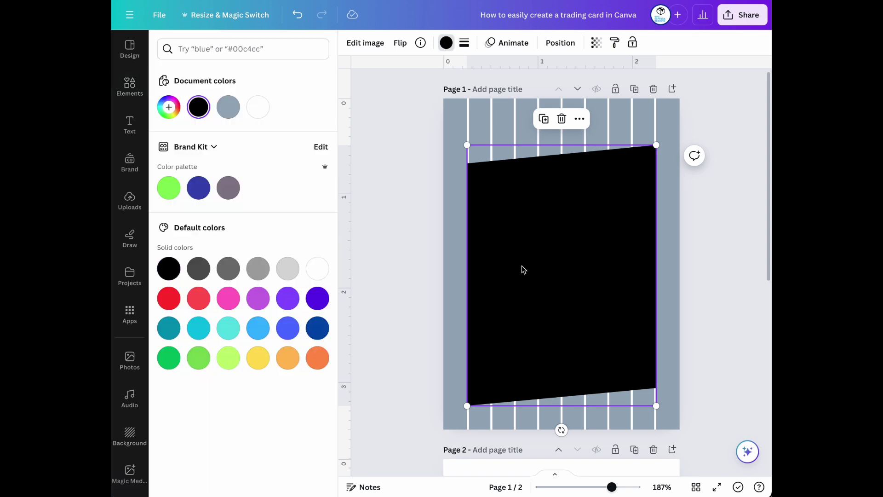
{"action": "left_click", "coordinate": [317, 327]}
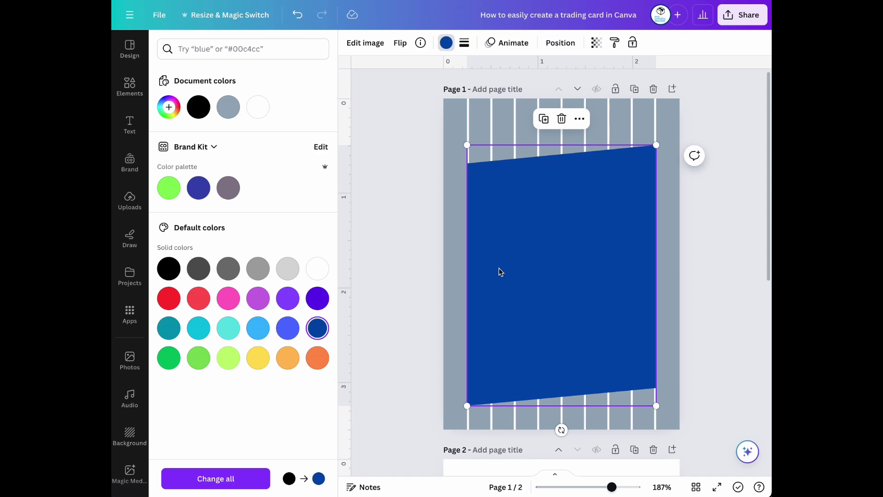
{"action": "left_click", "coordinate": [130, 85]}
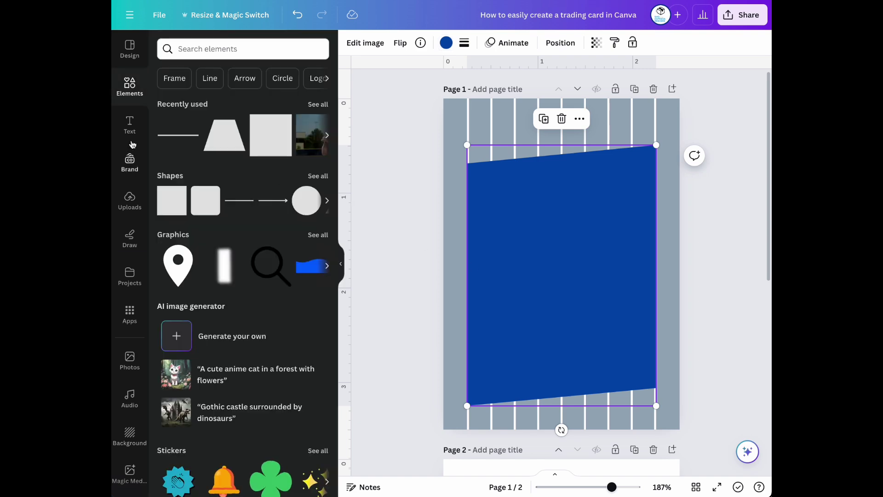
Add the Toronto Blue Jays logo from uploads and place it on the blue banner
{"action": "left_click", "coordinate": [129, 201]}
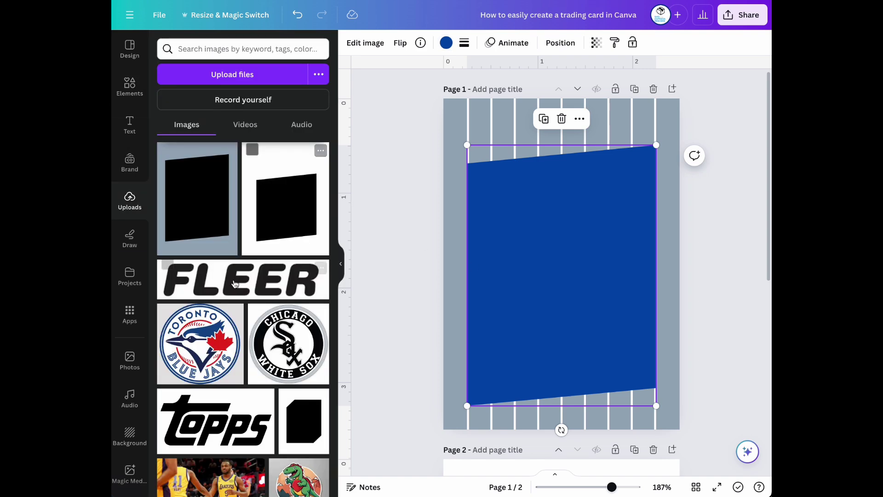
{"action": "left_click", "coordinate": [192, 352]}
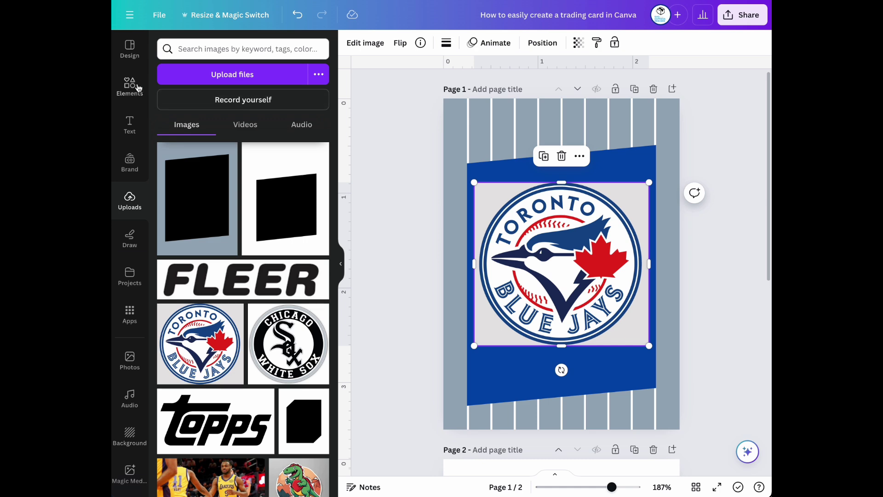
{"action": "left_click", "coordinate": [129, 85]}
{"action": "left_click_drag", "start_coordinate": [546, 247], "coordinate": [600, 228]}
Recolour the banner to the logo's dark blue
{"action": "left_click", "coordinate": [496, 199]}
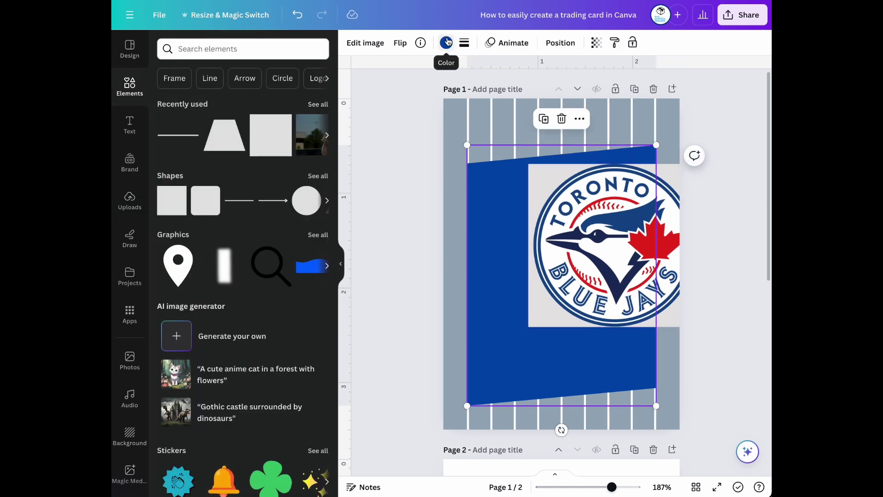
{"action": "left_click", "coordinate": [446, 43]}
{"action": "left_click", "coordinate": [256, 256]}
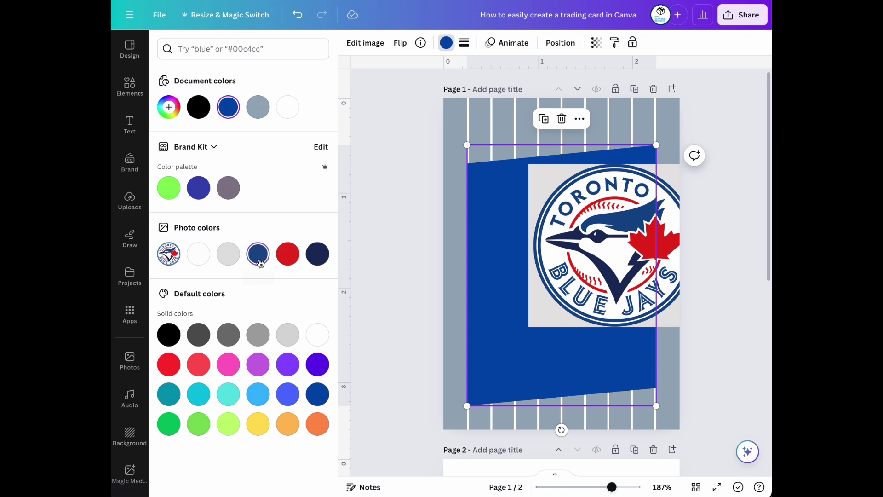
Move the logo up and left, then remove its grey background with BG Remover
{"action": "left_click_drag", "start_coordinate": [580, 227], "coordinate": [537, 207]}
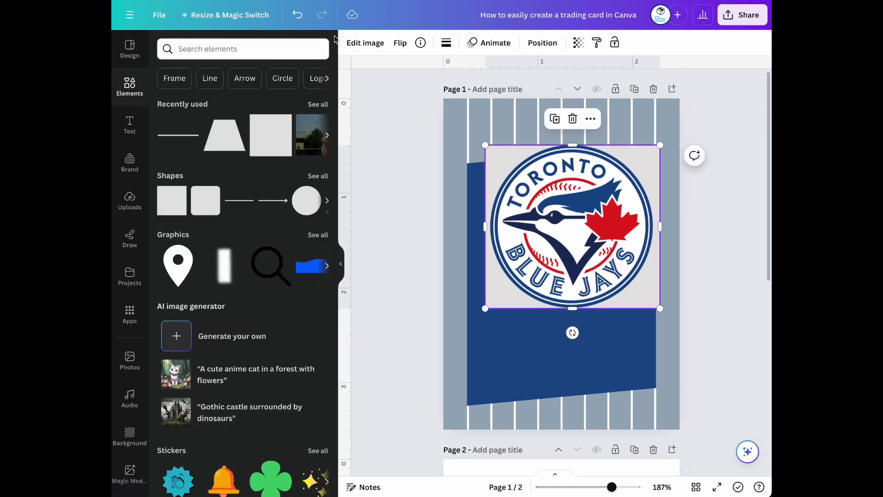
{"action": "left_click", "coordinate": [365, 43]}
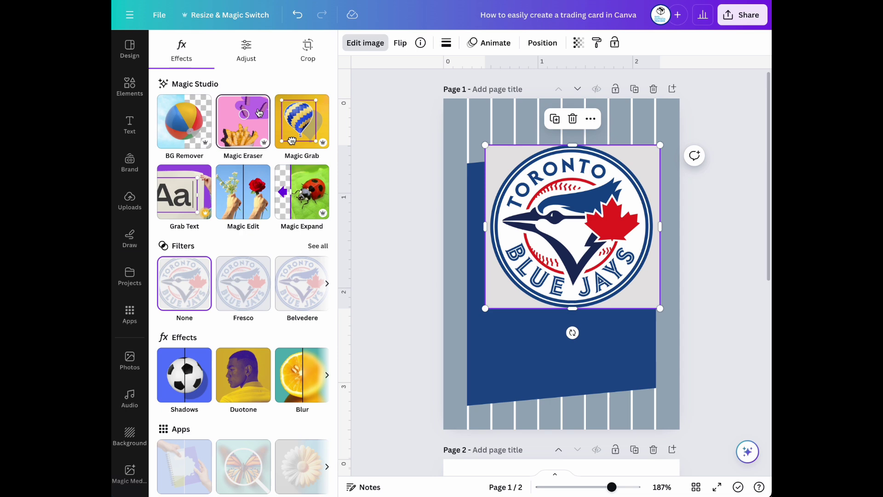
{"action": "left_click", "coordinate": [184, 131]}
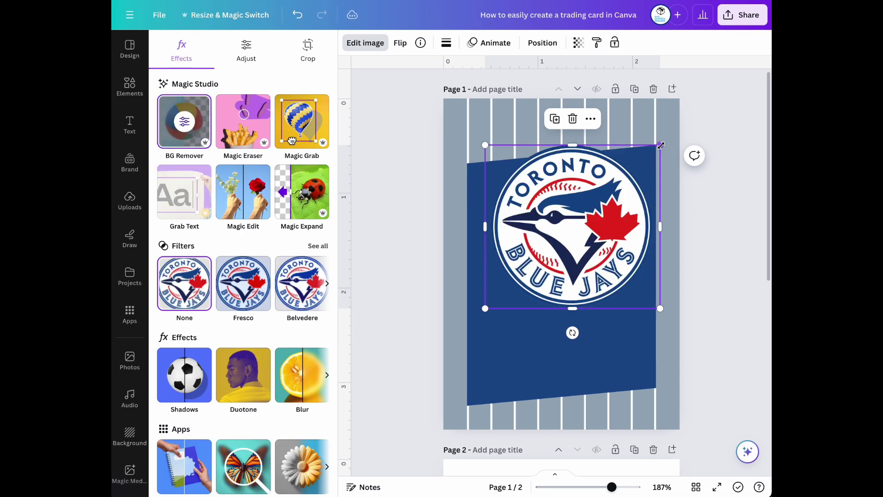
{"action": "left_click_drag", "start_coordinate": [683, 214], "coordinate": [621, 152]}
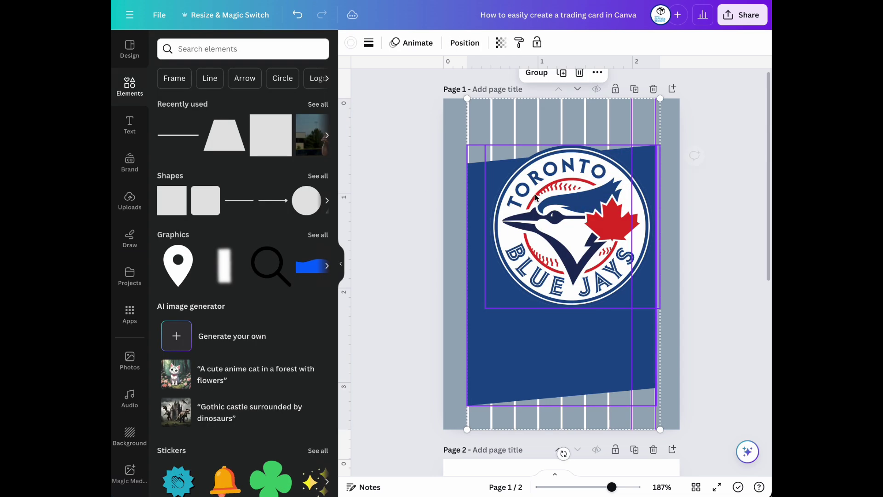
{"action": "left_click", "coordinate": [684, 201]}
{"action": "left_click", "coordinate": [474, 190]}
Shrink the Blue Jays logo and move it to the card's top-right corner
{"action": "left_click", "coordinate": [631, 158]}
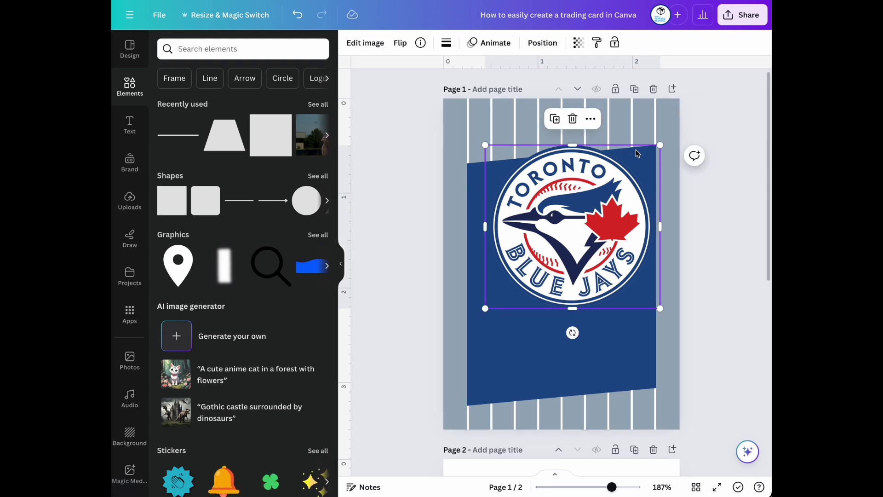
{"action": "left_click_drag", "start_coordinate": [642, 159], "coordinate": [534, 247]}
{"action": "left_click_drag", "start_coordinate": [510, 283], "coordinate": [623, 133]}
Resize and reposition the navy banner to fit the card, and nudge the logo down
{"action": "left_click", "coordinate": [594, 223]}
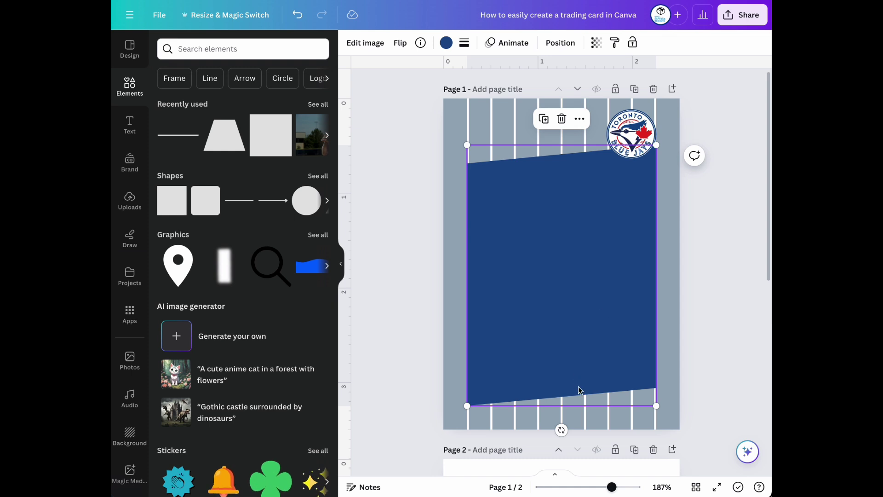
{"action": "left_click_drag", "start_coordinate": [656, 406], "coordinate": [655, 383]}
{"action": "left_click_drag", "start_coordinate": [617, 302], "coordinate": [622, 306]}
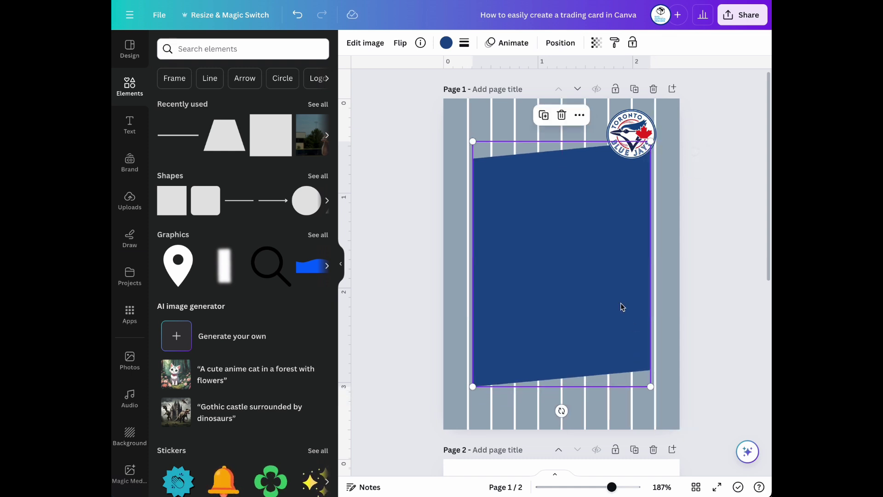
{"action": "left_click_drag", "start_coordinate": [473, 141], "coordinate": [451, 146]}
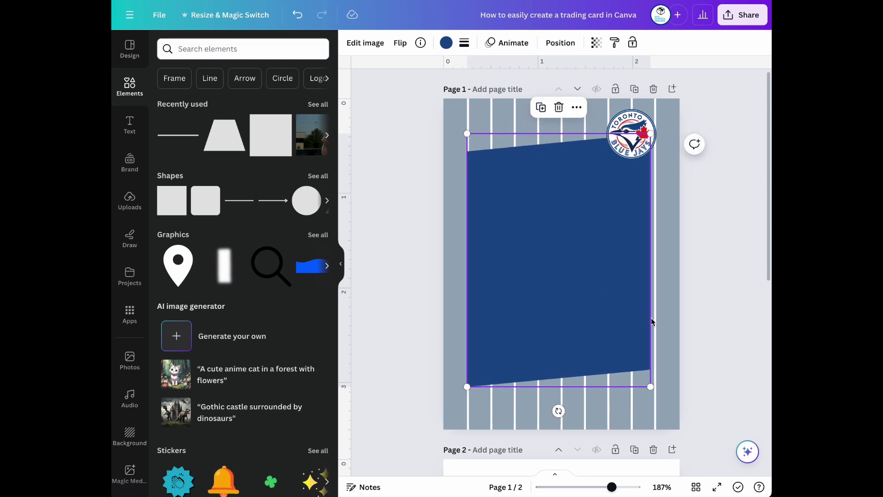
{"action": "left_click_drag", "start_coordinate": [650, 388], "coordinate": [657, 392]}
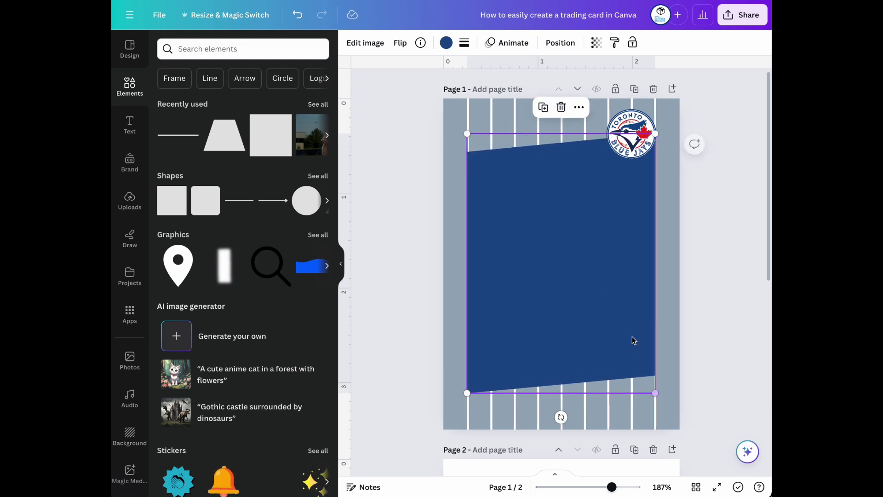
{"action": "left_click_drag", "start_coordinate": [617, 298], "coordinate": [615, 303]}
{"action": "mouse_move", "coordinate": [634, 134]}
{"action": "left_mouse_down"}
{"action": "mouse_move", "coordinate": [654, 119]}
{"action": "mouse_move", "coordinate": [638, 137]}
{"action": "left_mouse_up"}
Add a circle beside the logo and send it behind the logo in the layer order
{"action": "left_click", "coordinate": [306, 200]}
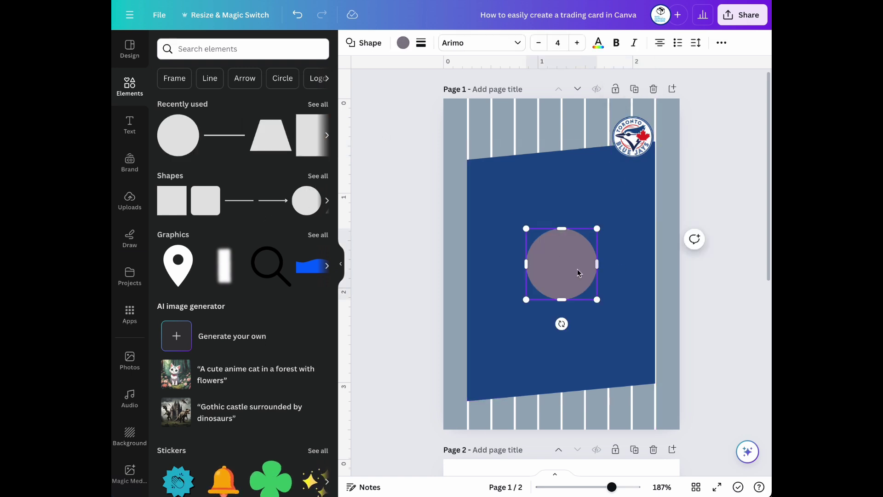
{"action": "left_click_drag", "start_coordinate": [569, 268], "coordinate": [617, 150]}
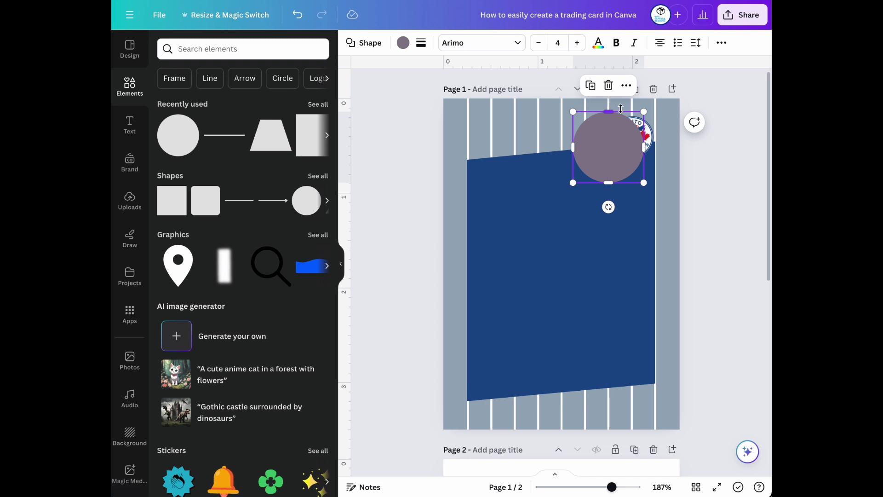
{"action": "left_click", "coordinate": [723, 47]}
{"action": "left_click", "coordinate": [643, 68]}
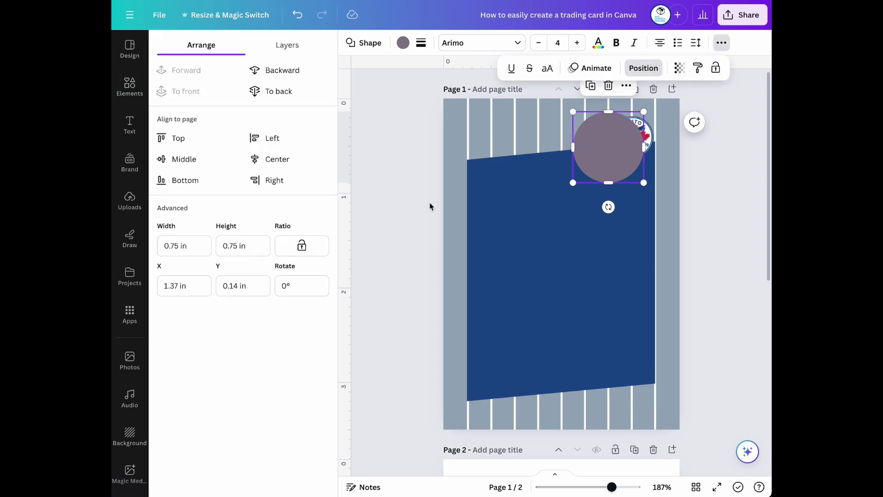
{"action": "left_click", "coordinate": [298, 50]}
{"action": "left_click_drag", "start_coordinate": [274, 113], "coordinate": [262, 148]}
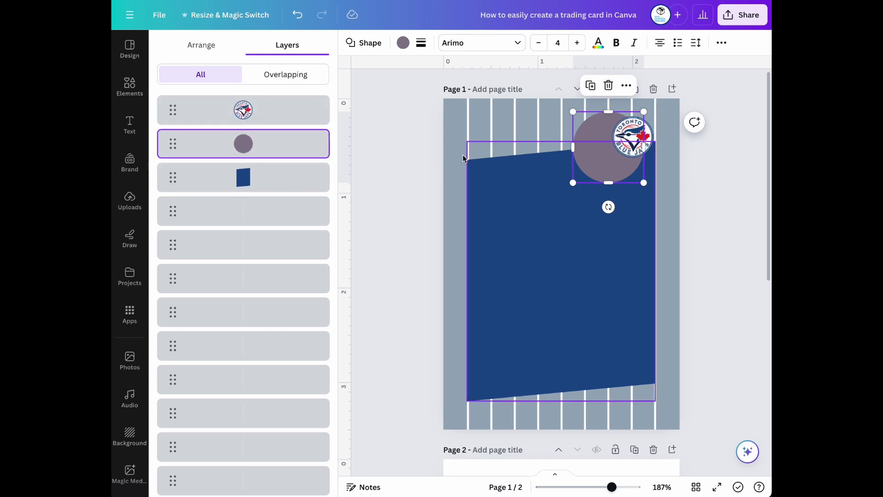
{"action": "left_click", "coordinate": [130, 87]}
Centre the circle behind the logo and shrink it to about 0.4 by 0.4
{"action": "left_click_drag", "start_coordinate": [588, 159], "coordinate": [604, 153]}
{"action": "left_click_drag", "start_coordinate": [661, 103], "coordinate": [638, 124]}
{"action": "scroll", "coordinate": [660, 306], "scroll_direction": "down", "scroll_amount": 2}
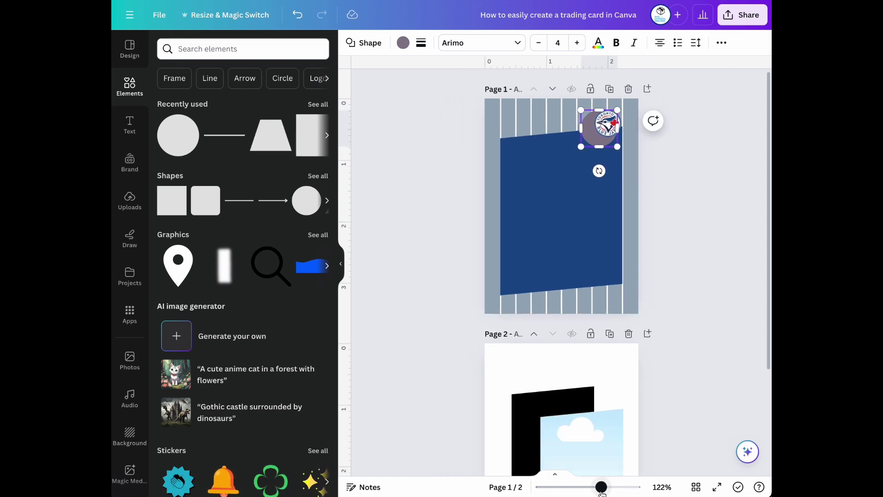
{"action": "scroll", "coordinate": [659, 306], "scroll_direction": "up", "scroll_amount": 8}
{"action": "scroll", "coordinate": [686, 237], "scroll_direction": "up", "scroll_amount": 4}
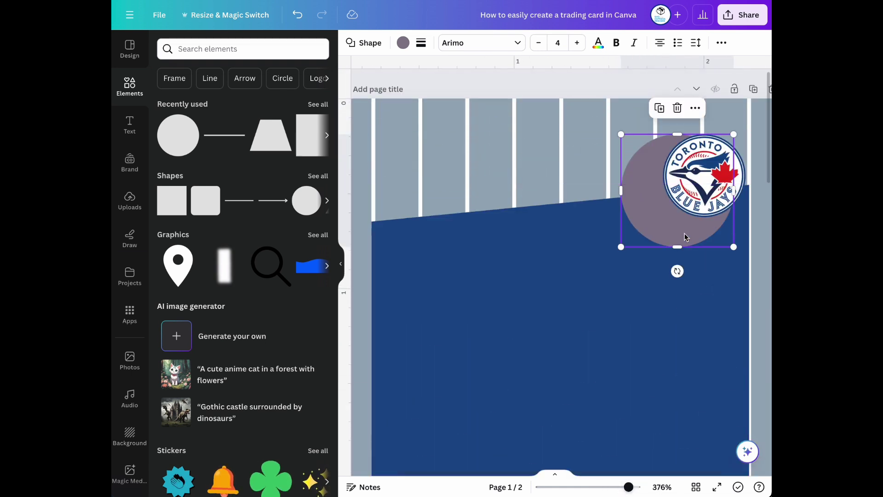
{"action": "left_click_drag", "start_coordinate": [657, 204], "coordinate": [685, 189]}
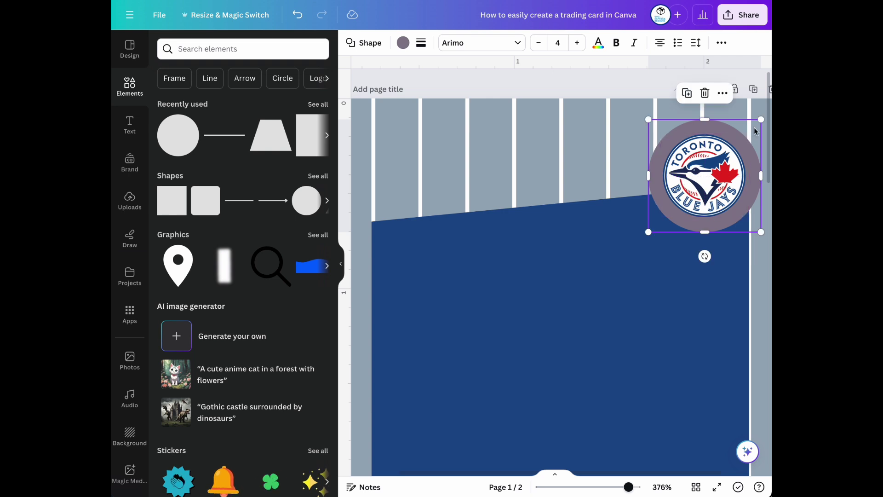
{"action": "left_click_drag", "start_coordinate": [759, 121], "coordinate": [743, 137]}
{"action": "left_click_drag", "start_coordinate": [658, 194], "coordinate": [669, 185]}
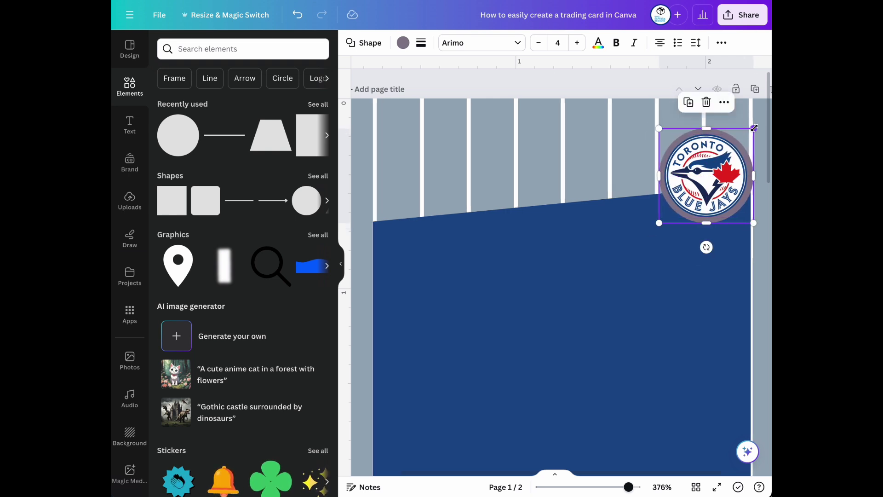
{"action": "left_click_drag", "start_coordinate": [754, 128], "coordinate": [748, 134]}
{"action": "left_click_drag", "start_coordinate": [657, 224], "coordinate": [664, 217]}
Give the circle a solid white border of weight 15 and enlarge the logo to about 0.5 inch
{"action": "left_click", "coordinate": [421, 44]}
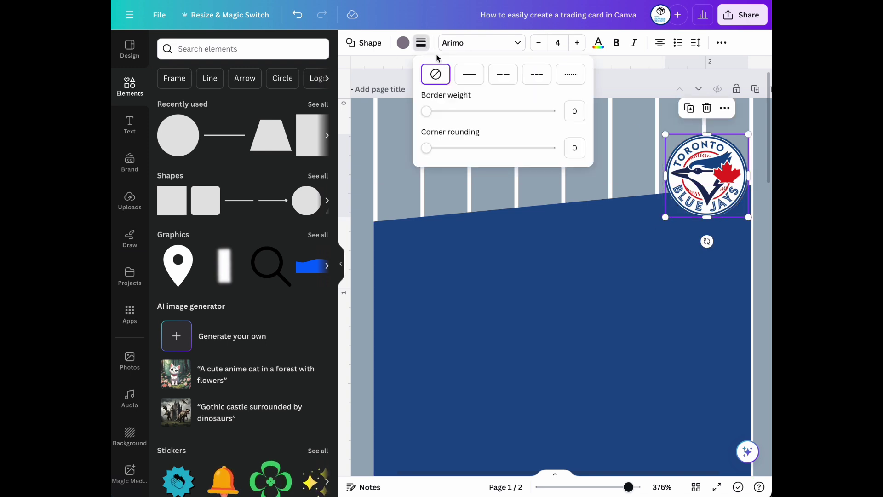
{"action": "left_click_drag", "start_coordinate": [429, 112], "coordinate": [463, 115]}
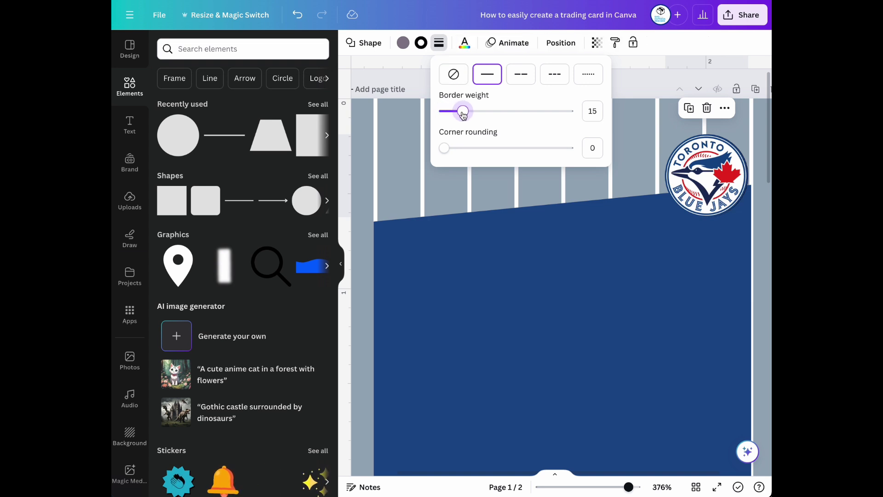
{"action": "left_click", "coordinate": [421, 43]}
{"action": "left_click", "coordinate": [317, 108]}
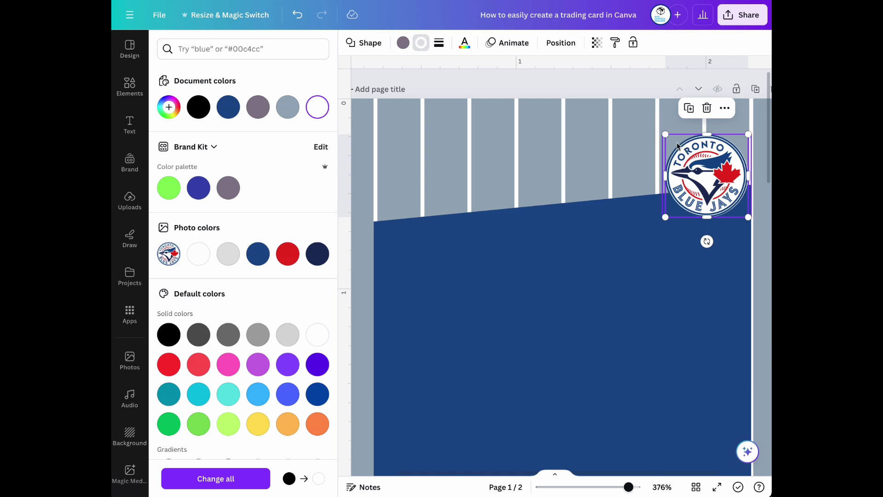
{"action": "left_click_drag", "start_coordinate": [666, 136], "coordinate": [662, 132]}
{"action": "left_click_drag", "start_coordinate": [749, 218], "coordinate": [751, 221]}
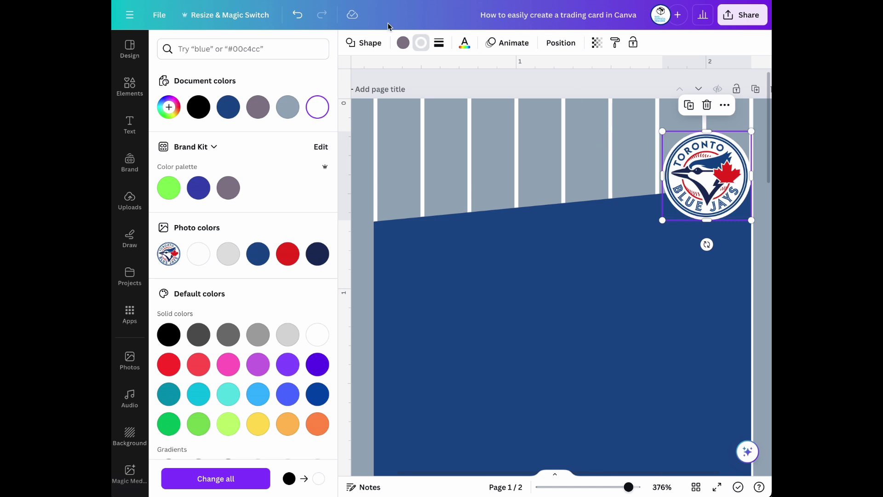
Select the logo and circle together in Layers and view their alignment options
{"action": "left_click", "coordinate": [554, 42]}
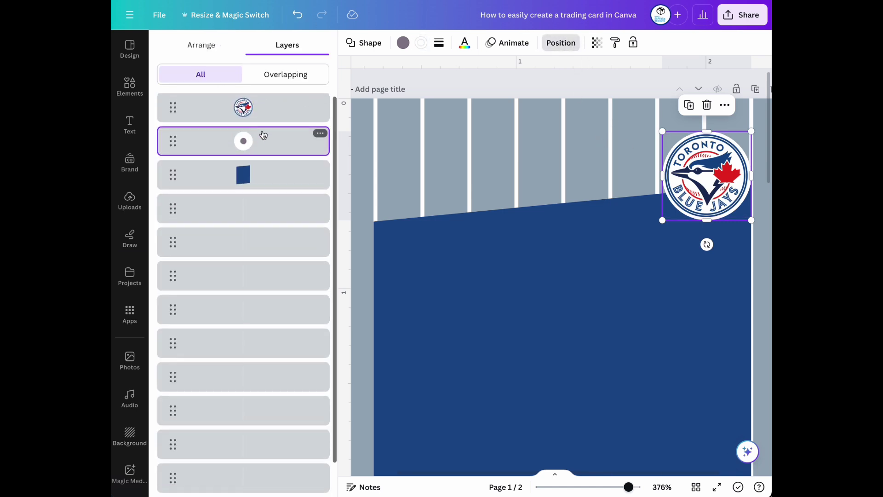
{"action": "left_click", "coordinate": [267, 118]}
{"action": "left_click", "coordinate": [267, 142], "text": "shift"}
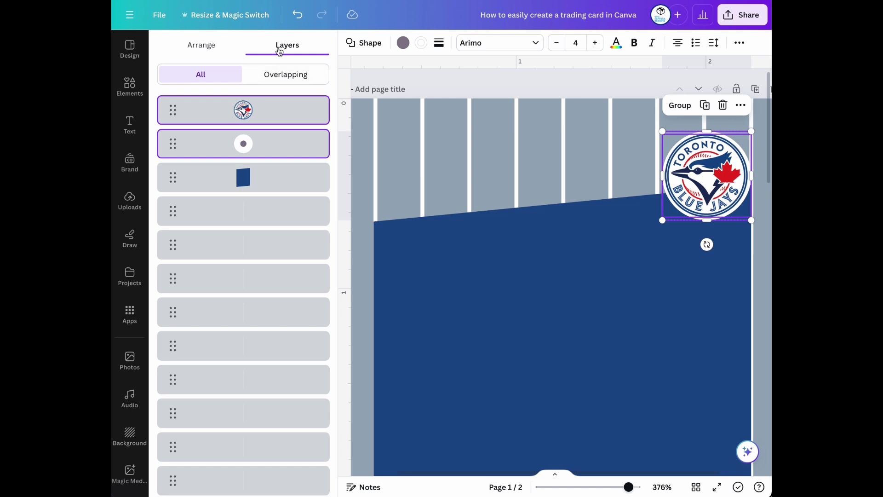
{"action": "left_click", "coordinate": [213, 45]}
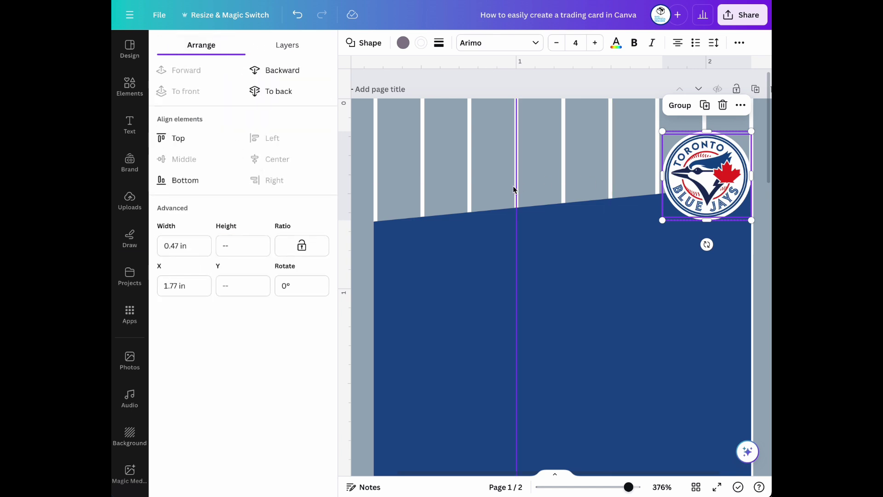
Select the dark-blue banner and zoom out to view the whole card
{"action": "left_click", "coordinate": [543, 238]}
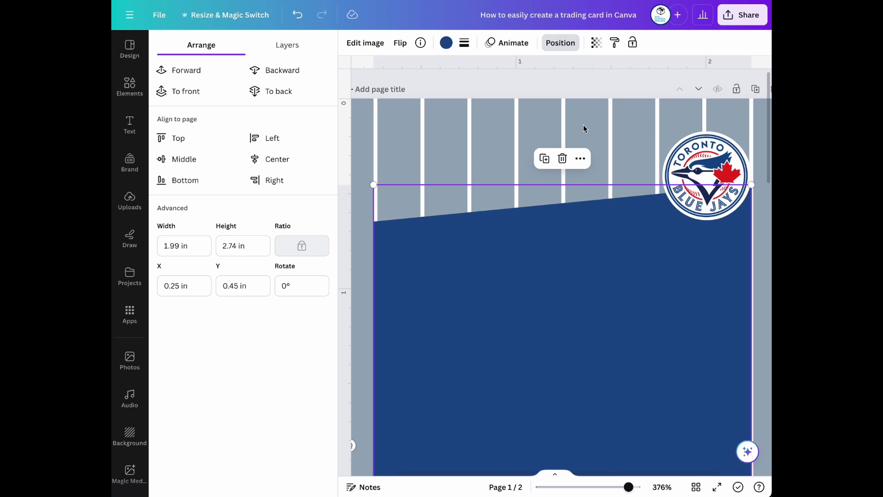
{"action": "left_click", "coordinate": [664, 238]}
{"action": "left_click_drag", "start_coordinate": [628, 487], "coordinate": [611, 491]}
{"action": "left_click", "coordinate": [723, 226]}
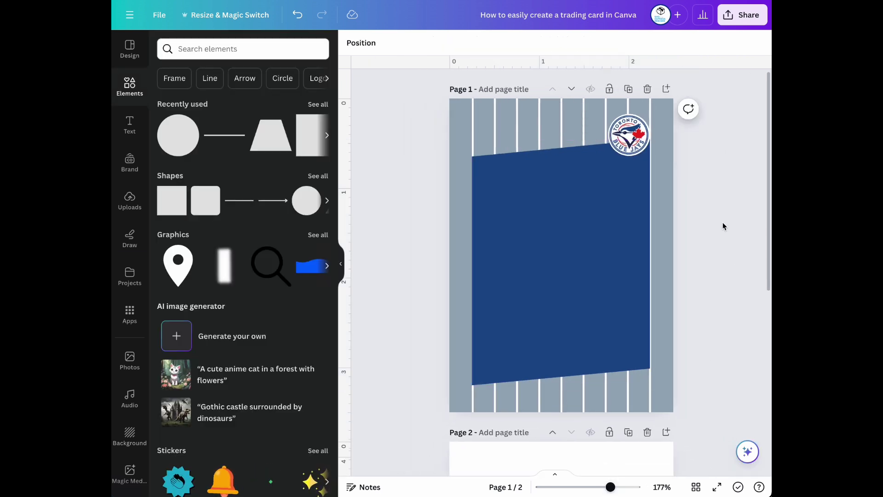
{"action": "left_click", "coordinate": [626, 254]}
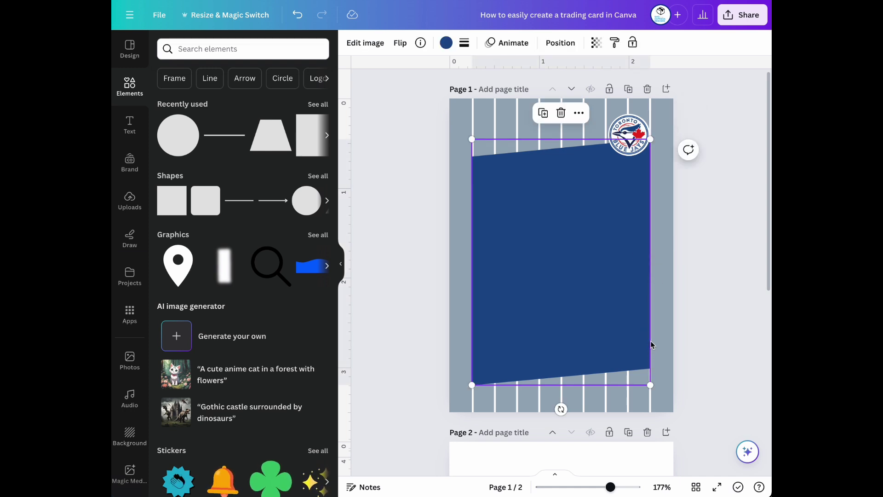
{"action": "scroll", "coordinate": [618, 363], "scroll_direction": "down", "scroll_amount": 4}
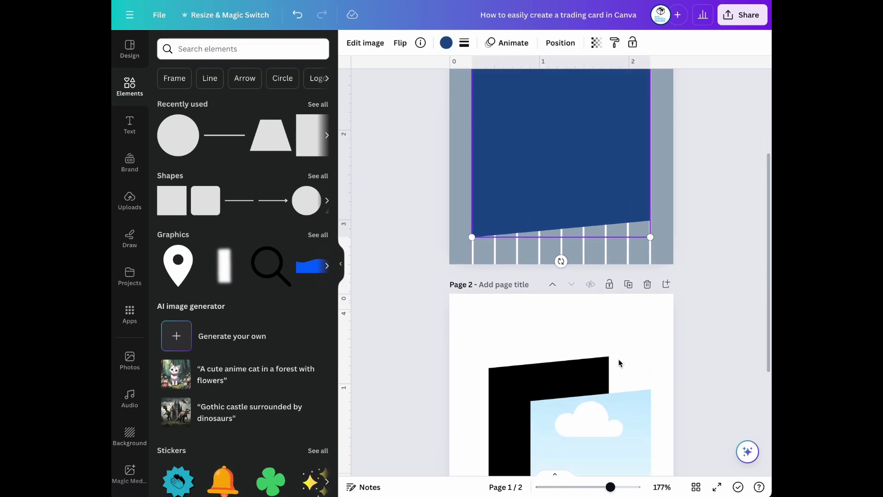
{"action": "scroll", "coordinate": [618, 363], "scroll_direction": "up", "scroll_amount": 3}
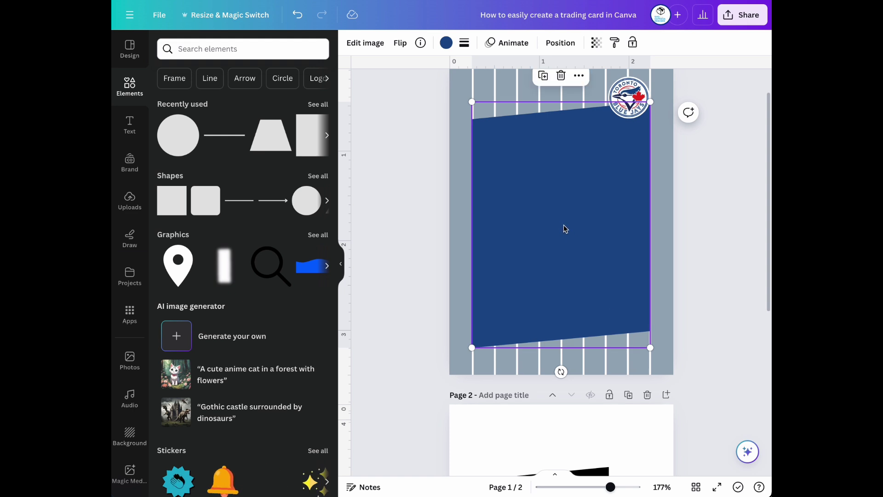
Add a trapezoid, rotate it -90° onto its side, and stretch it across the card's lower part
{"action": "left_click", "coordinate": [273, 141]}
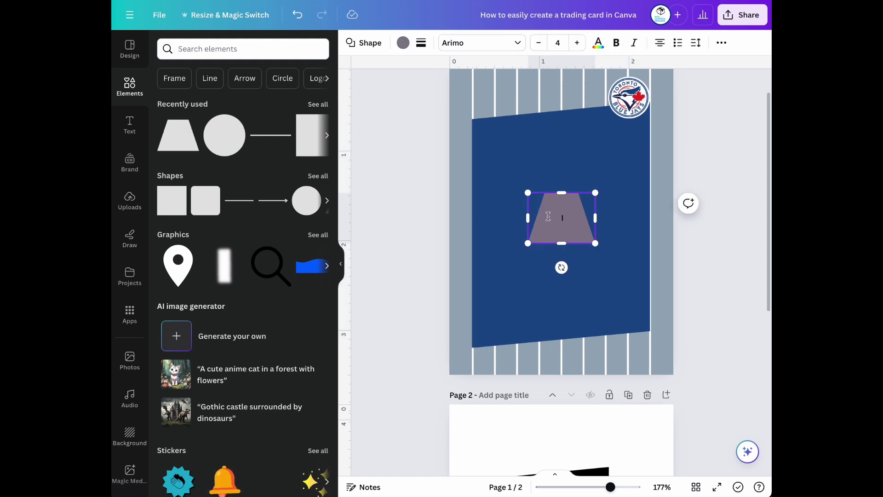
{"action": "double_click", "coordinate": [580, 229]}
{"action": "left_click_drag", "start_coordinate": [559, 263], "coordinate": [474, 216]}
{"action": "left_click_drag", "start_coordinate": [586, 215], "coordinate": [648, 216]}
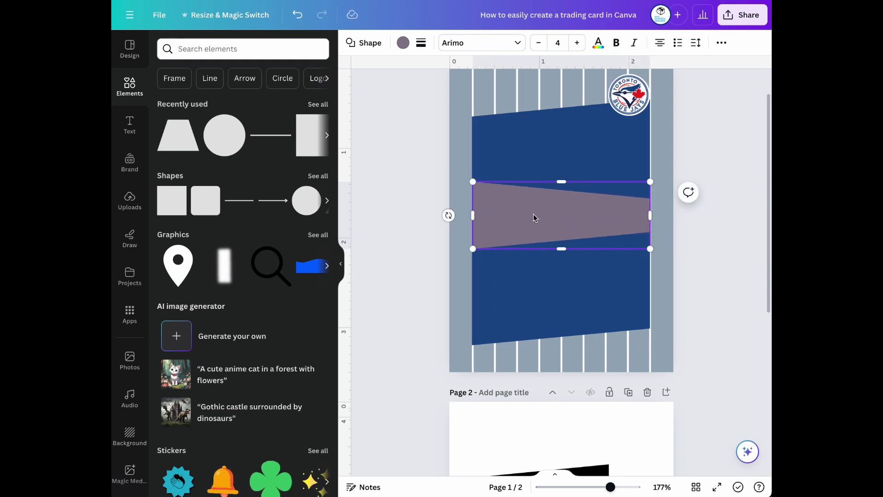
{"action": "left_click_drag", "start_coordinate": [580, 220], "coordinate": [577, 314]}
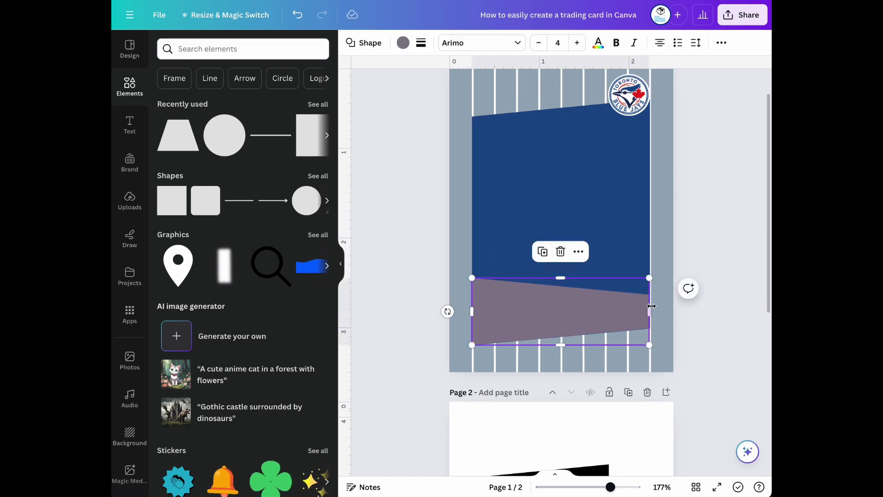
Colour the band red to match the logo and widen it slightly to the right
{"action": "left_click", "coordinate": [403, 43]}
{"action": "left_click", "coordinate": [287, 283]}
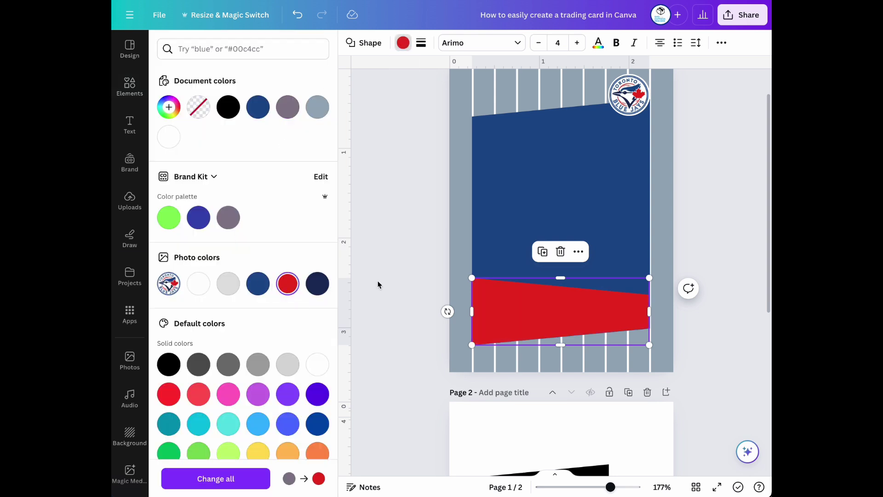
{"action": "left_click", "coordinate": [687, 318]}
{"action": "left_click", "coordinate": [689, 318]}
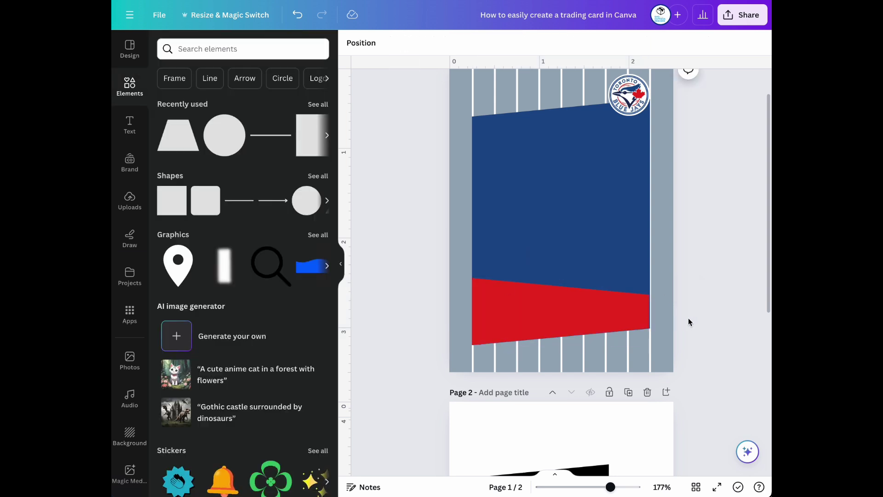
{"action": "left_click", "coordinate": [627, 307]}
{"action": "left_click_drag", "start_coordinate": [649, 311], "coordinate": [650, 311]}
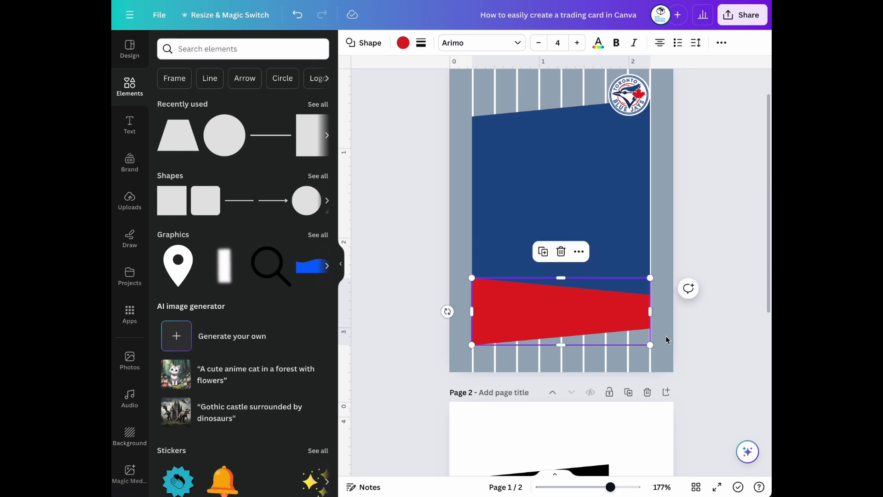
Fine-tune the red band's edge, nudging it slightly down to sit in place
{"action": "left_click_drag", "start_coordinate": [603, 491], "coordinate": [641, 488]}
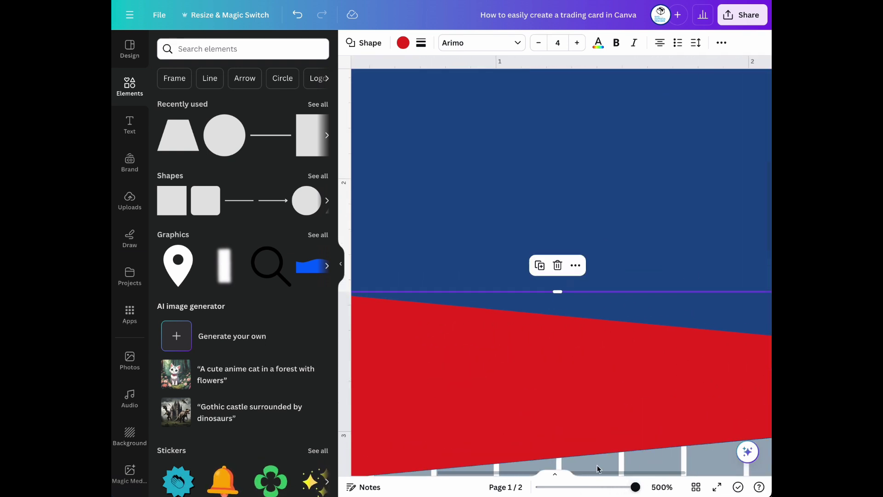
{"action": "left_click_drag", "start_coordinate": [597, 470], "coordinate": [662, 471]}
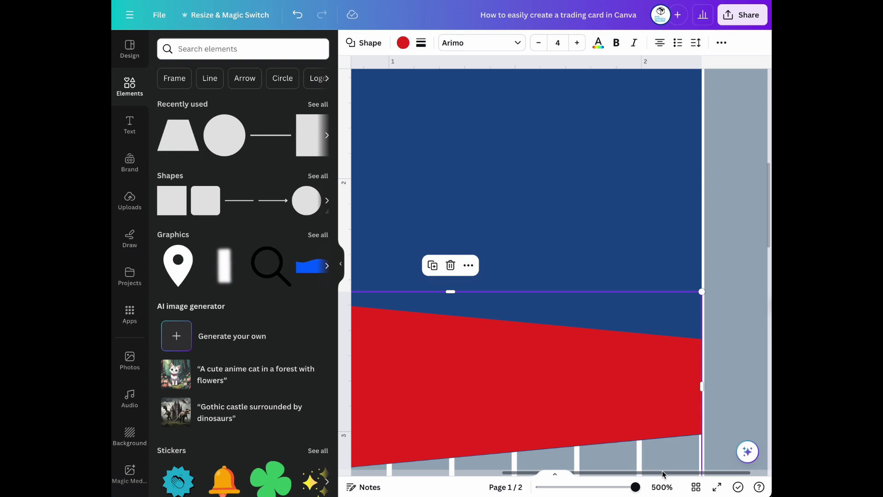
{"action": "left_click", "coordinate": [750, 371]}
{"action": "left_click", "coordinate": [629, 402]}
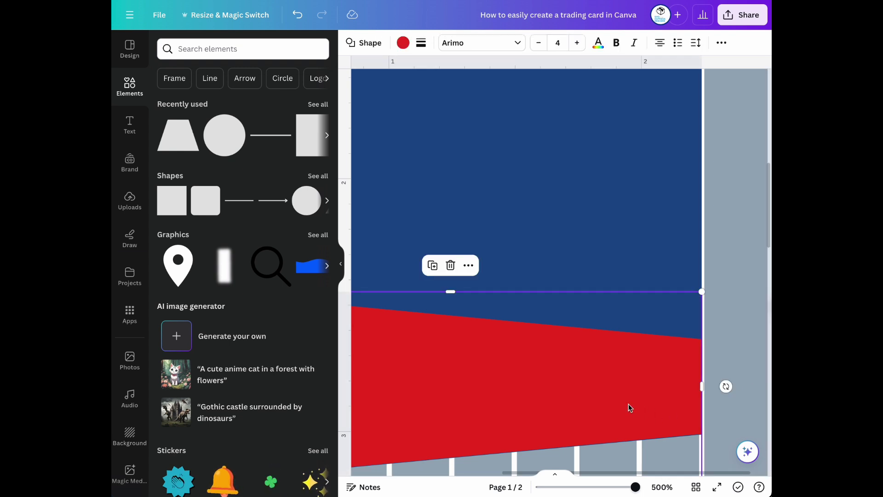
{"action": "left_click_drag", "start_coordinate": [608, 395], "coordinate": [608, 398]}
{"action": "left_click_drag", "start_coordinate": [634, 488], "coordinate": [613, 486]}
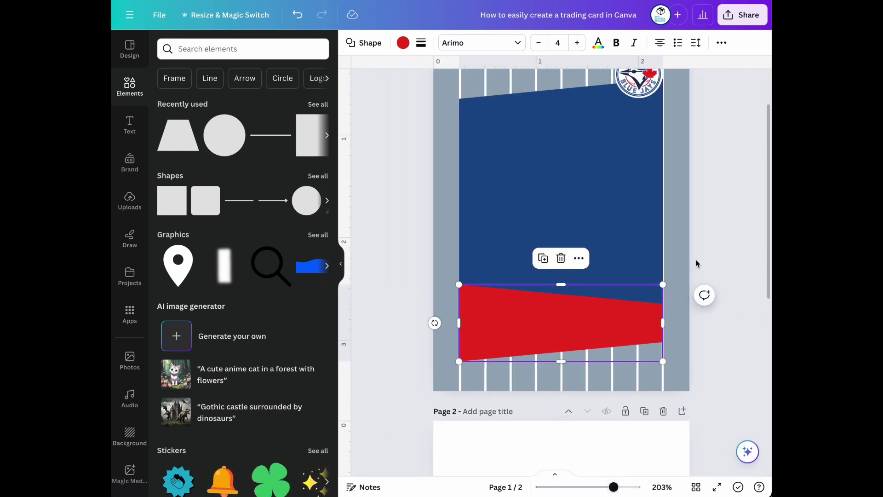
{"action": "left_click", "coordinate": [711, 252]}
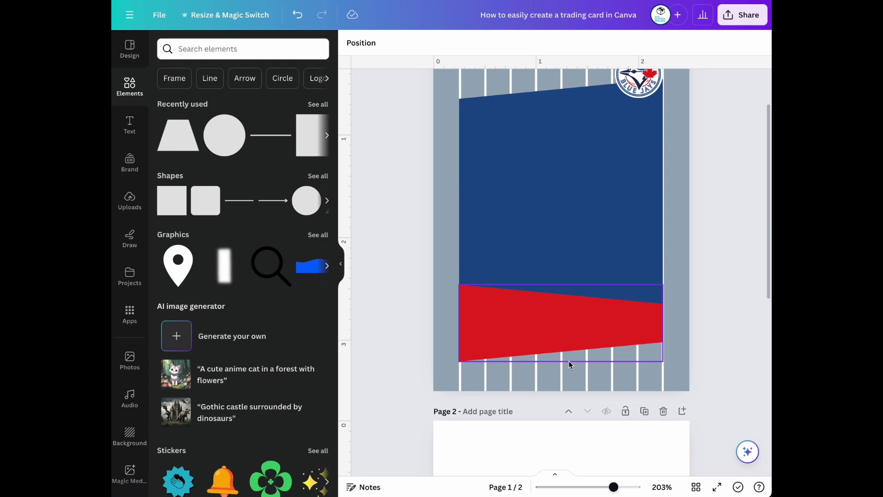
{"action": "scroll", "coordinate": [570, 361], "scroll_direction": "down", "scroll_amount": 5}
Paste the page 2 sky image onto page 1, sizing it from the blue panel down to the red band
{"action": "left_click", "coordinate": [583, 361]}
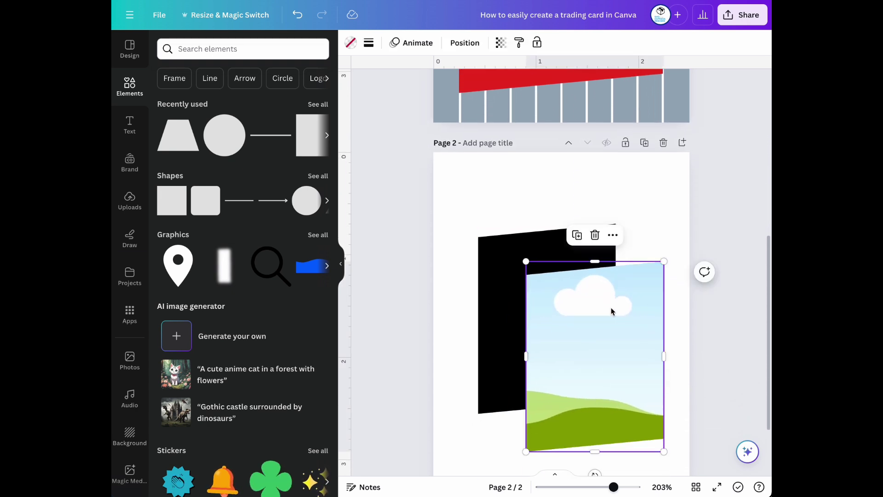
{"action": "scroll", "coordinate": [586, 316], "scroll_direction": "up", "scroll_amount": 7}
{"action": "key", "text": "ctrl+v"}
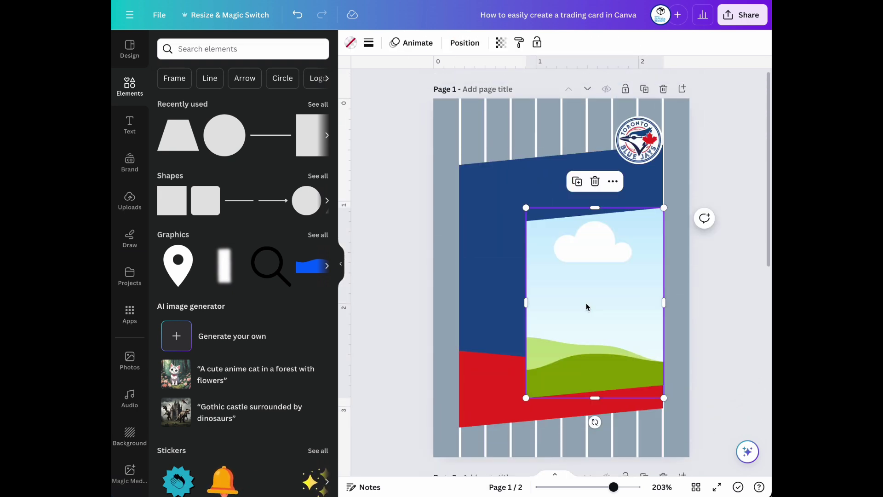
{"action": "left_click_drag", "start_coordinate": [583, 318], "coordinate": [517, 314]}
{"action": "left_click_drag", "start_coordinate": [597, 296], "coordinate": [661, 295]}
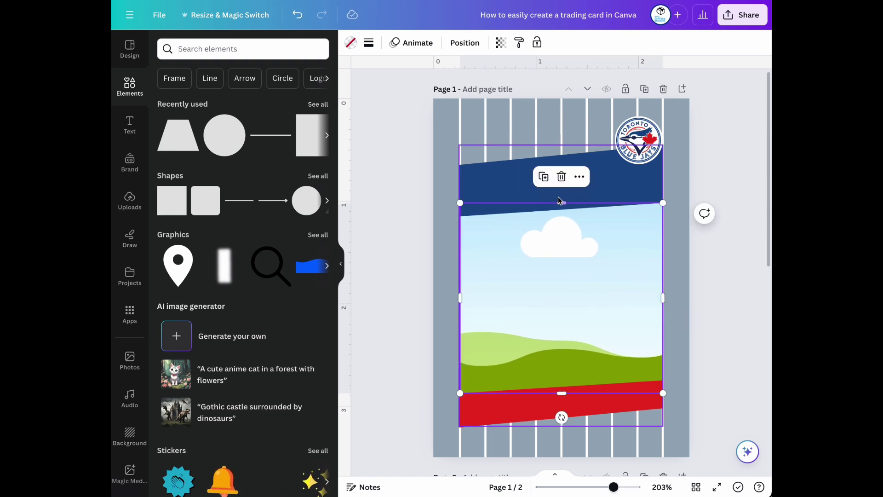
{"action": "left_click_drag", "start_coordinate": [559, 203], "coordinate": [560, 153]}
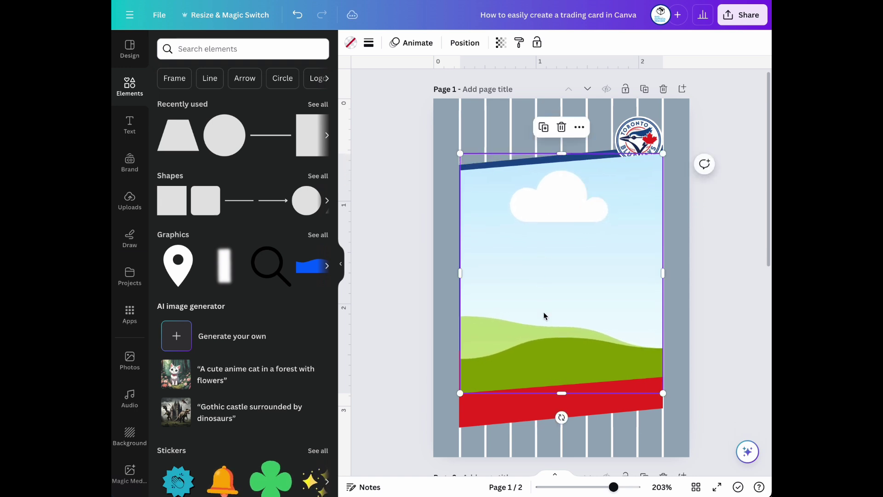
{"action": "left_click_drag", "start_coordinate": [563, 393], "coordinate": [559, 420]}
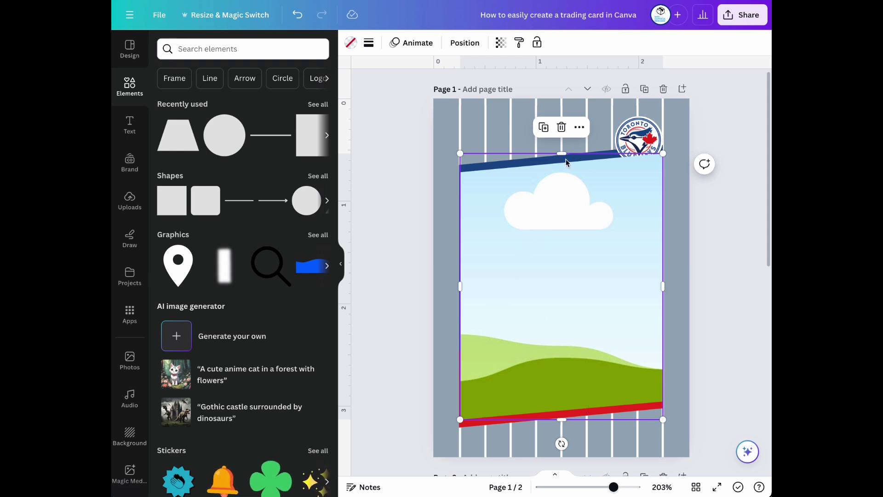
{"action": "left_click_drag", "start_coordinate": [566, 153], "coordinate": [565, 156]}
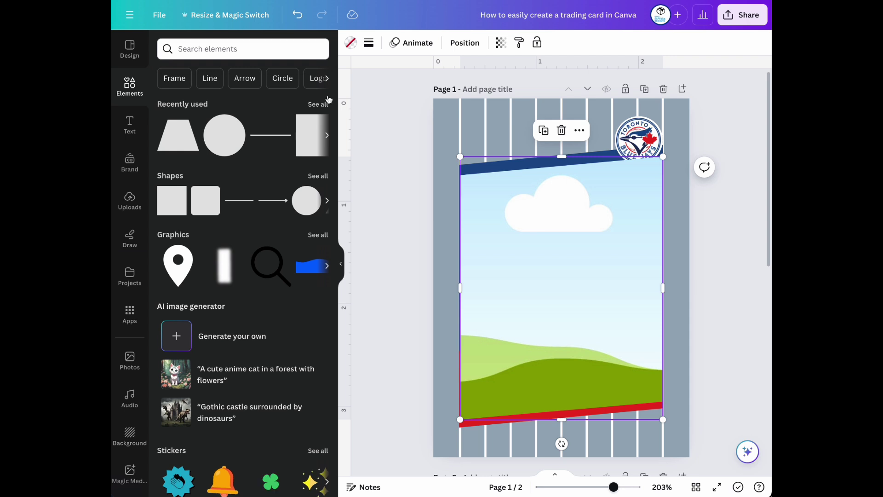
Drop the baseball player photo into the frame, duplicate it, and remove the copy's background
{"action": "left_click", "coordinate": [313, 106]}
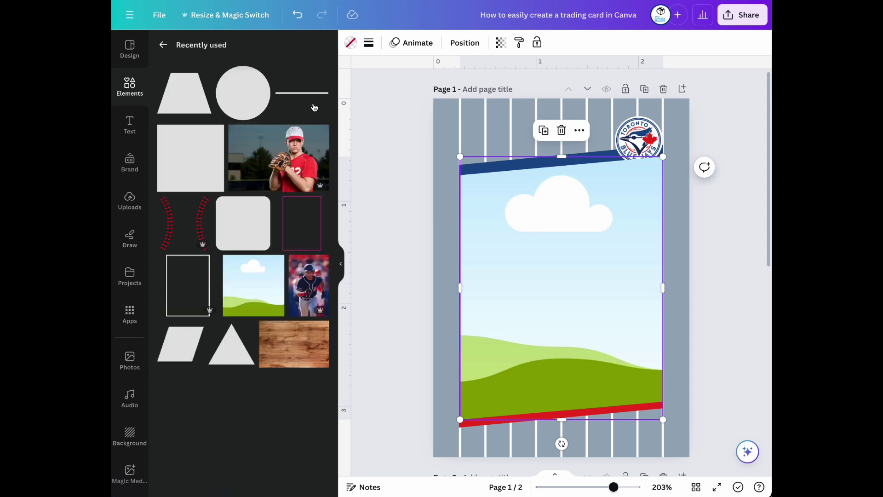
{"action": "left_click_drag", "start_coordinate": [371, 281], "coordinate": [475, 263]}
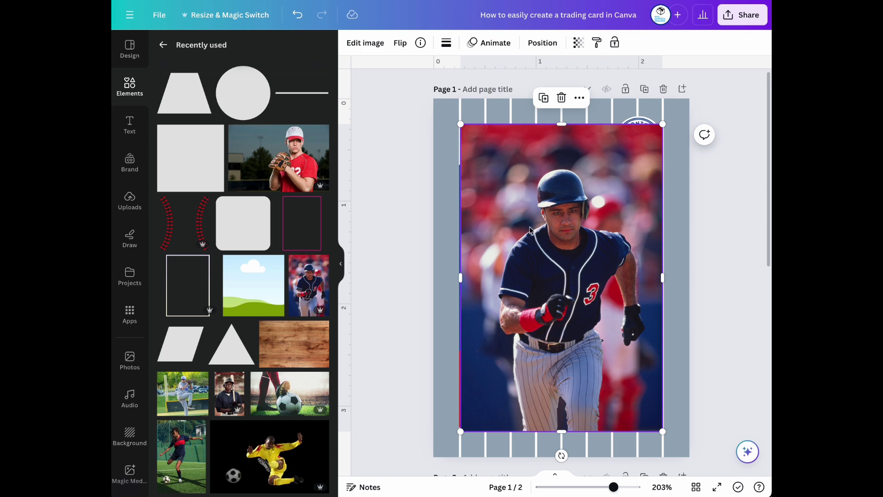
{"action": "left_click", "coordinate": [543, 97]}
{"action": "left_click_drag", "start_coordinate": [571, 210], "coordinate": [580, 190]}
{"action": "left_click", "coordinate": [366, 42]}
{"action": "left_click", "coordinate": [184, 122]}
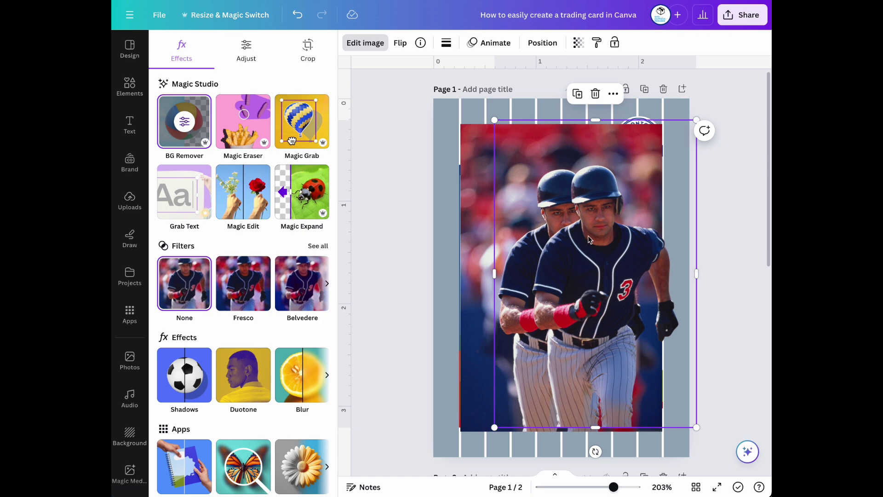
Crop and move the cut-out player so it lines up exactly over the framed photo
{"action": "left_click_drag", "start_coordinate": [588, 236], "coordinate": [621, 249]}
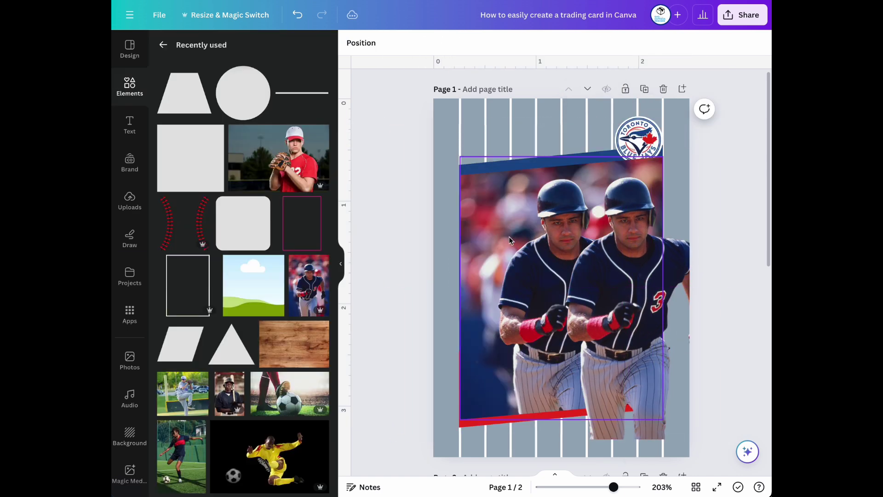
{"action": "double_click", "coordinate": [501, 246]}
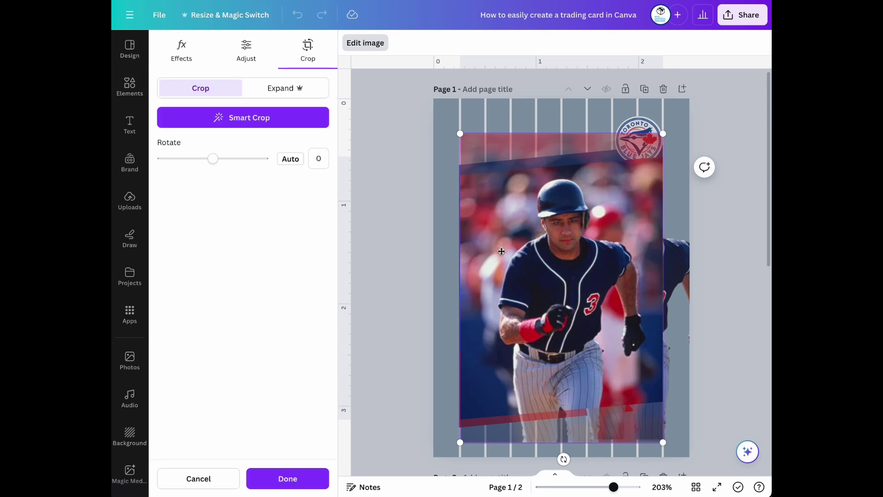
{"action": "left_click_drag", "start_coordinate": [501, 246], "coordinate": [503, 226]}
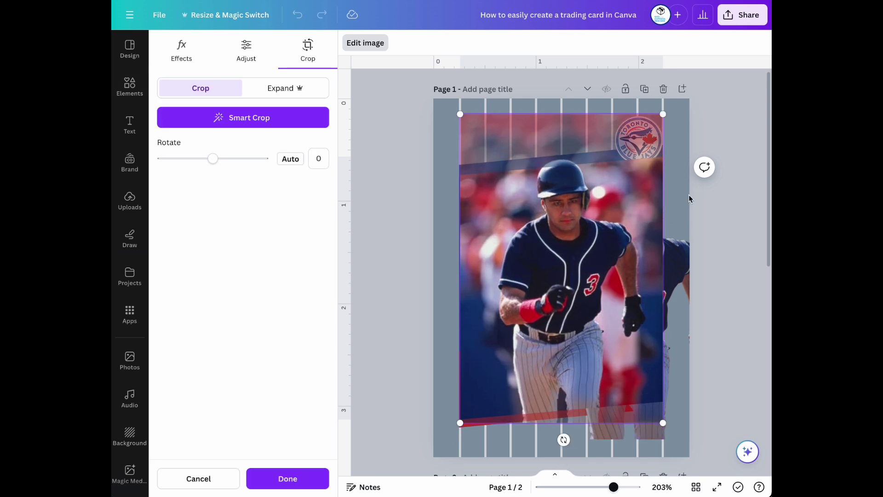
{"action": "left_click", "coordinate": [689, 194]}
{"action": "left_click_drag", "start_coordinate": [622, 269], "coordinate": [608, 247]}
{"action": "left_click", "coordinate": [291, 13]}
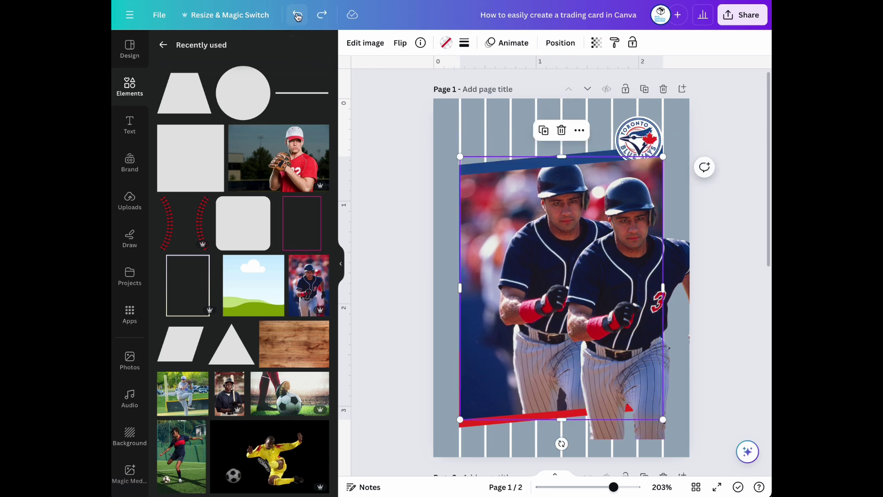
{"action": "left_click_drag", "start_coordinate": [673, 272], "coordinate": [664, 207]}
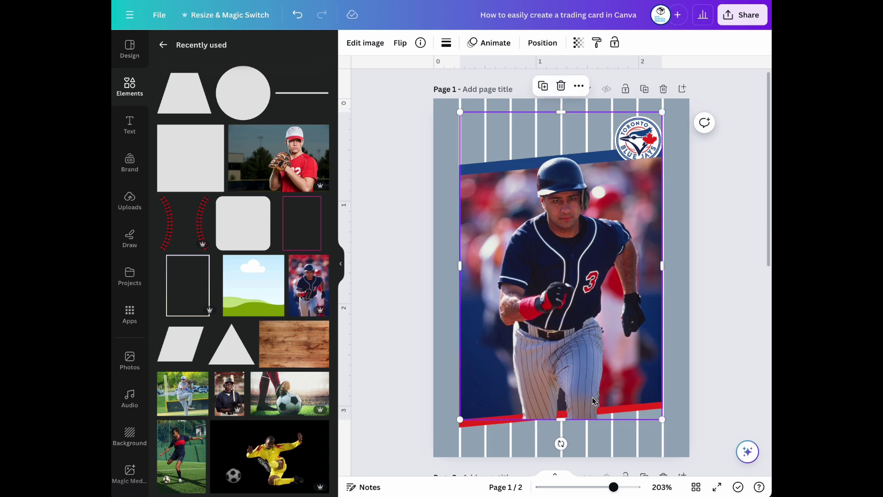
Erase the cut-out player's lower legs with the BG Remover brush, then show the card's layers
{"action": "left_click", "coordinate": [366, 44]}
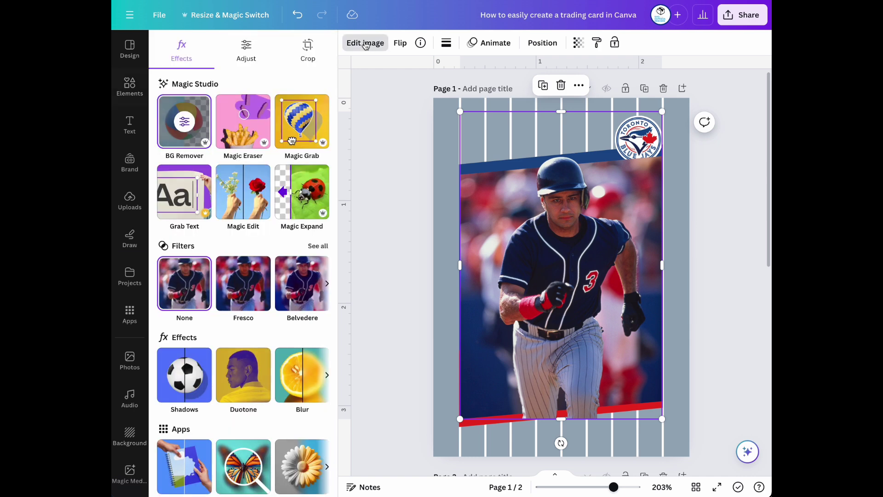
{"action": "left_click", "coordinate": [185, 127]}
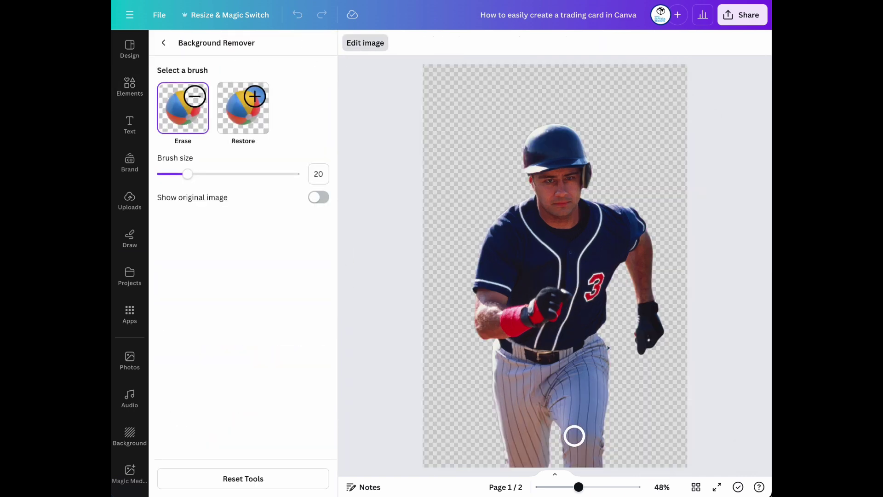
{"action": "mouse_move", "coordinate": [604, 456]}
{"action": "left_mouse_down"}
{"action": "mouse_move", "coordinate": [540, 463]}
{"action": "mouse_move", "coordinate": [590, 449]}
{"action": "mouse_move", "coordinate": [516, 451]}
{"action": "mouse_move", "coordinate": [521, 445]}
{"action": "mouse_move", "coordinate": [495, 437]}
{"action": "mouse_move", "coordinate": [620, 432]}
{"action": "mouse_move", "coordinate": [492, 427]}
{"action": "mouse_move", "coordinate": [621, 420]}
{"action": "left_mouse_up"}
{"action": "left_click", "coordinate": [164, 42]}
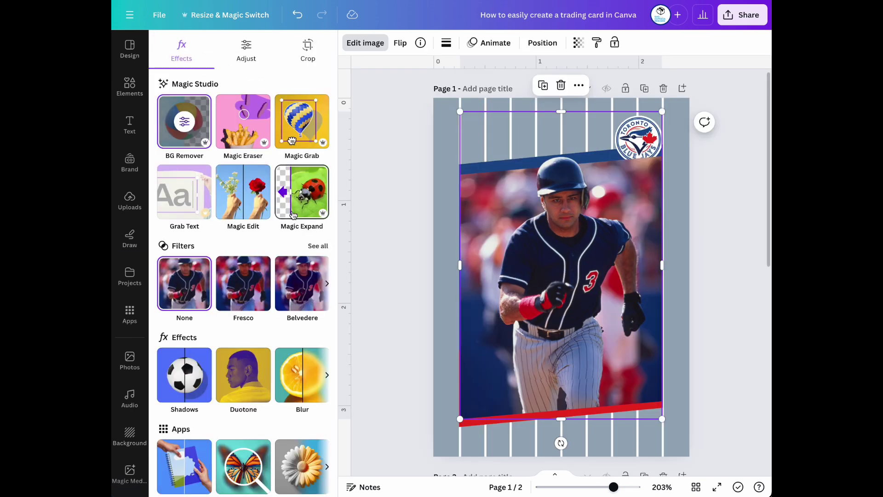
{"action": "key", "text": "Escape"}
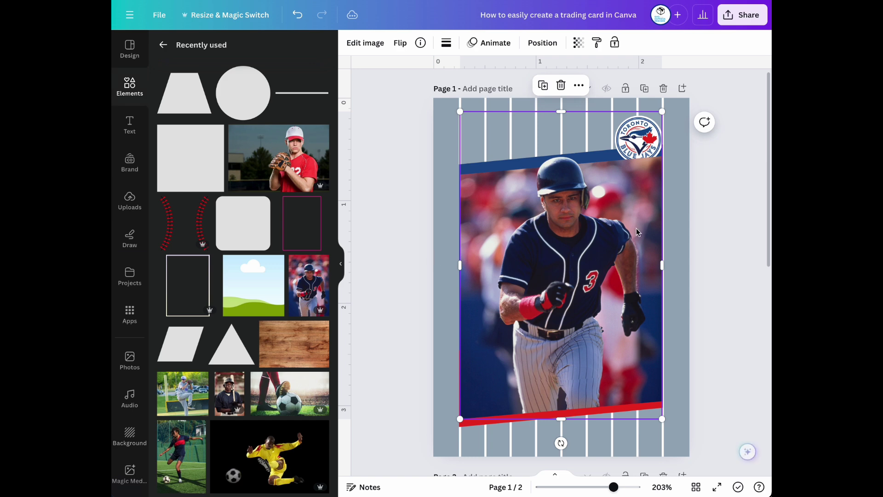
{"action": "left_click", "coordinate": [688, 231]}
{"action": "left_click", "coordinate": [501, 46]}
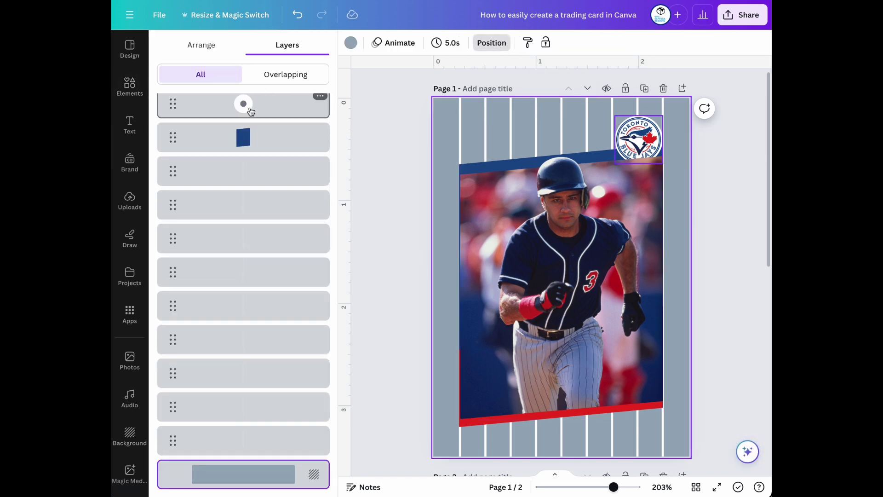
Move the Blue Jays logo and its white circle to the top layer
{"action": "scroll", "coordinate": [261, 116], "scroll_direction": "up", "scroll_amount": 3}
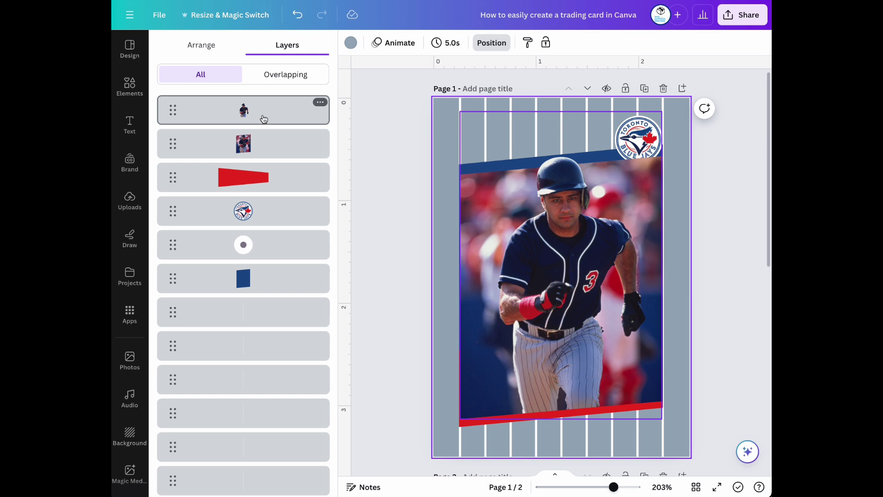
{"action": "left_click", "coordinate": [265, 218]}
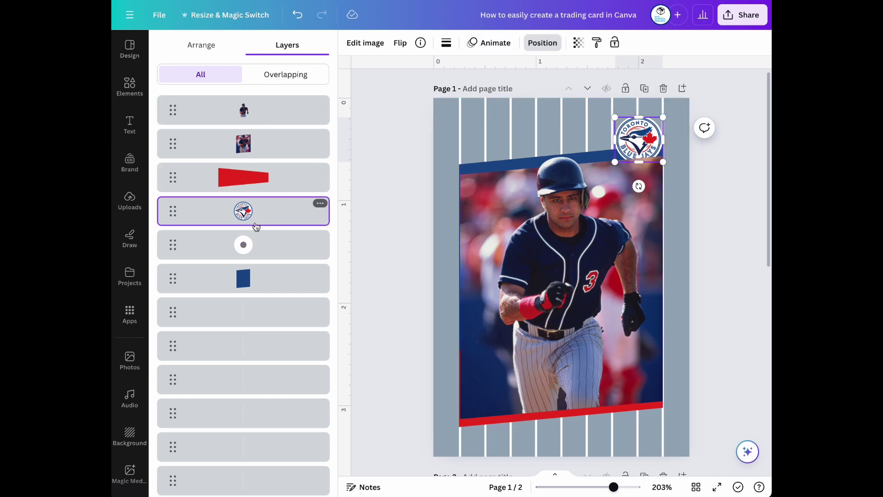
{"action": "left_click", "coordinate": [265, 240], "text": "shift"}
{"action": "left_click_drag", "start_coordinate": [268, 218], "coordinate": [270, 107]}
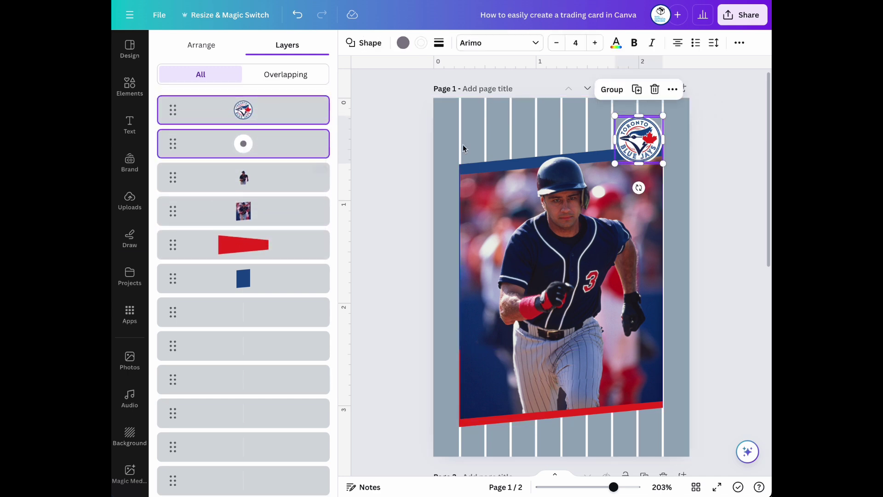
{"action": "left_click", "coordinate": [713, 178]}
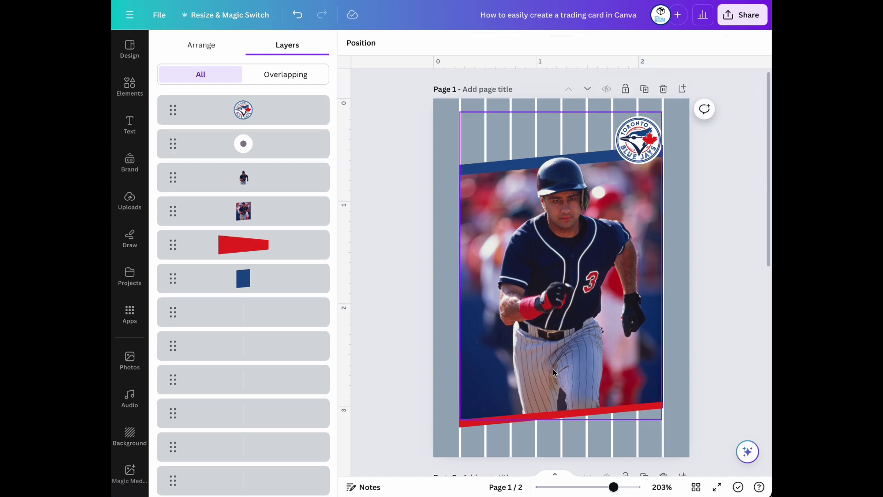
Trim the red bottom band's left edge slightly right to line up with the photo
{"action": "left_click", "coordinate": [481, 425]}
{"action": "left_click_drag", "start_coordinate": [459, 388], "coordinate": [459, 388]}
{"action": "left_click", "coordinate": [703, 322]}
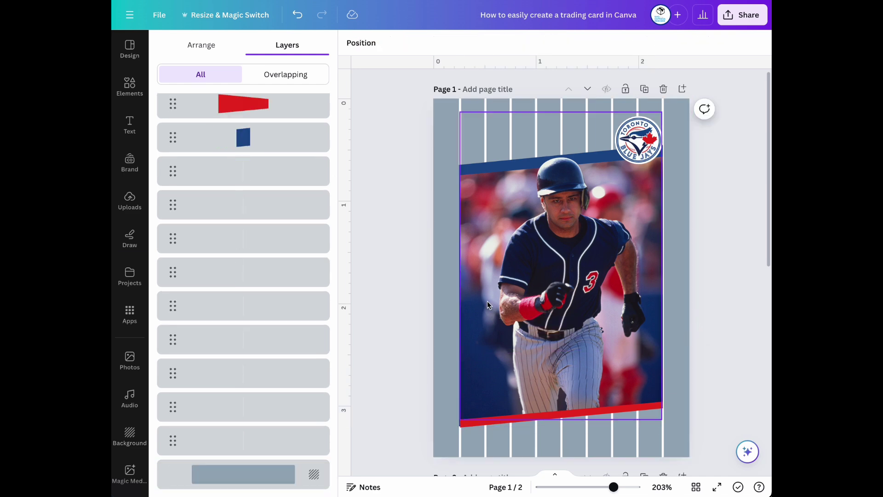
{"action": "scroll", "coordinate": [489, 301], "scroll_direction": "down", "scroll_amount": 1}
Add a white square shape and move it to the bottom of the card
{"action": "left_click", "coordinate": [130, 86]}
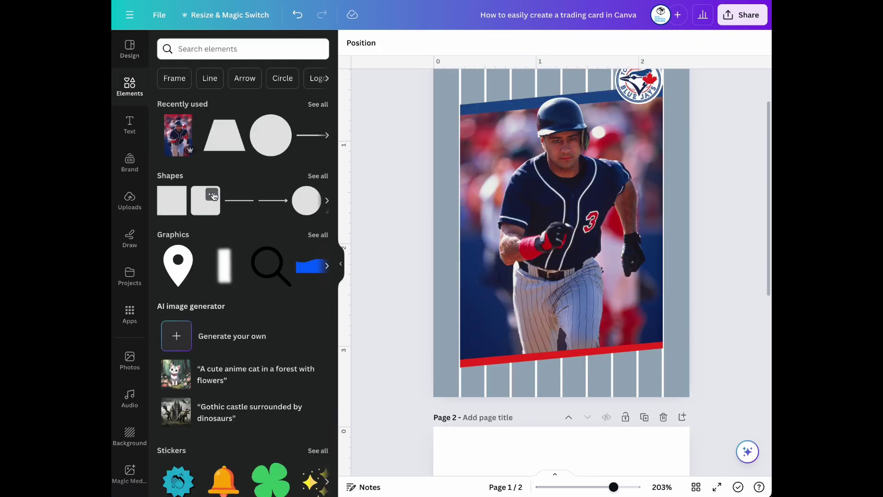
{"action": "left_click", "coordinate": [177, 204]}
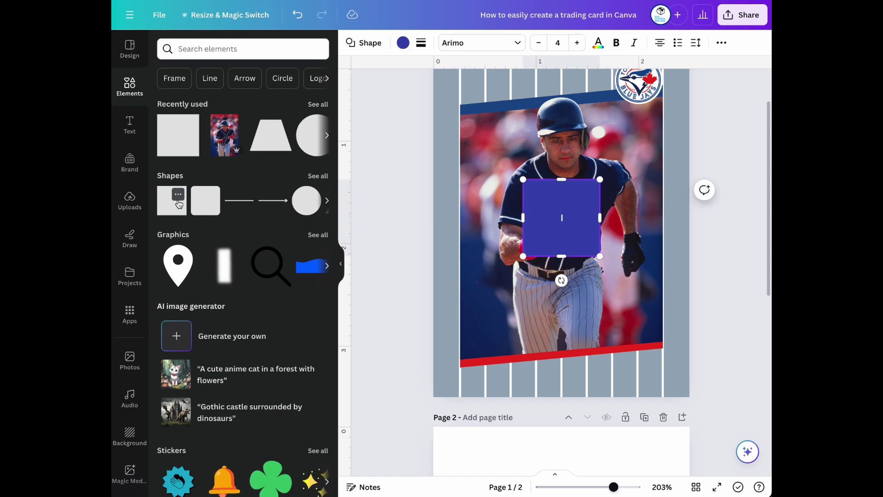
{"action": "left_click", "coordinate": [403, 44]}
{"action": "left_click", "coordinate": [228, 137]}
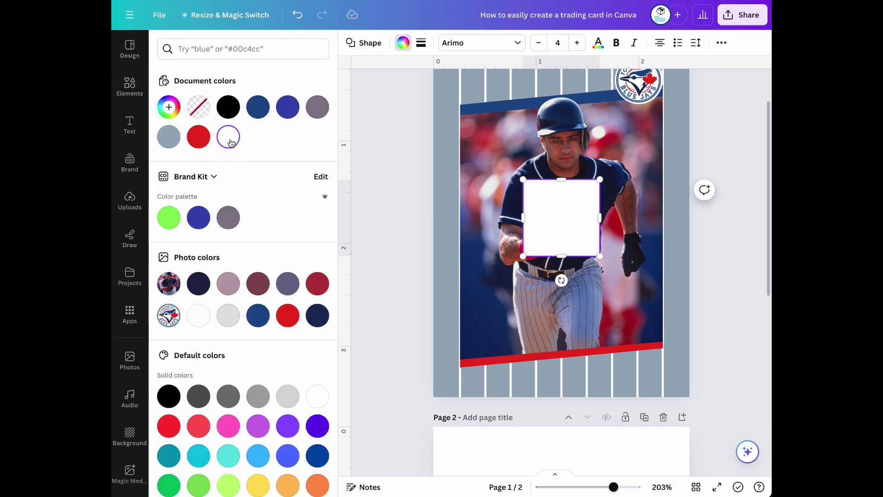
{"action": "left_click", "coordinate": [714, 275]}
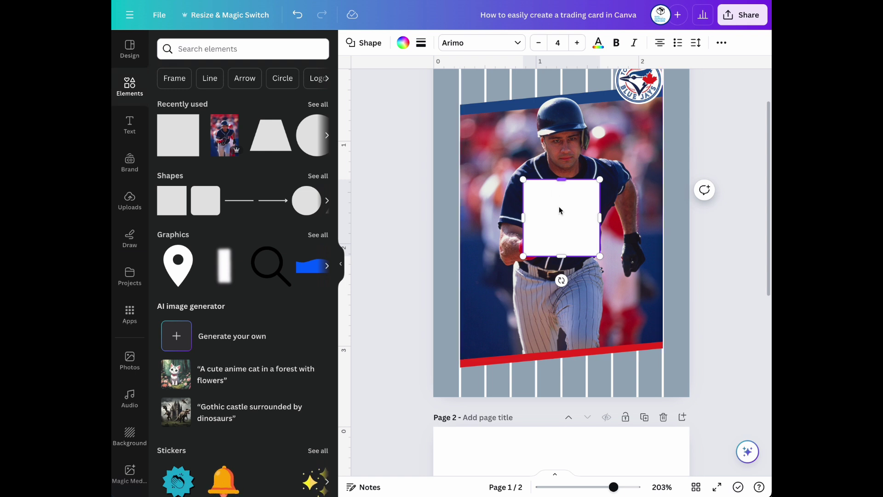
{"action": "left_click_drag", "start_coordinate": [568, 226], "coordinate": [664, 329]}
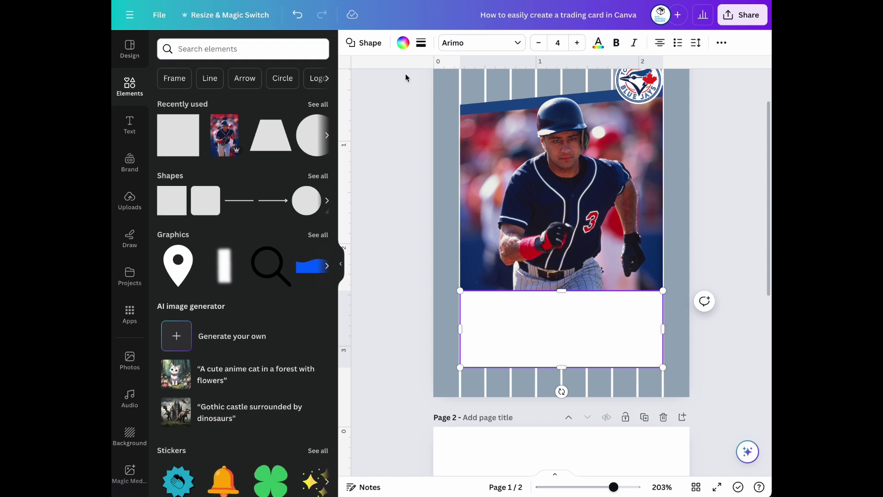
Place the white box beneath the red band in the layer order
{"action": "left_click", "coordinate": [721, 42]}
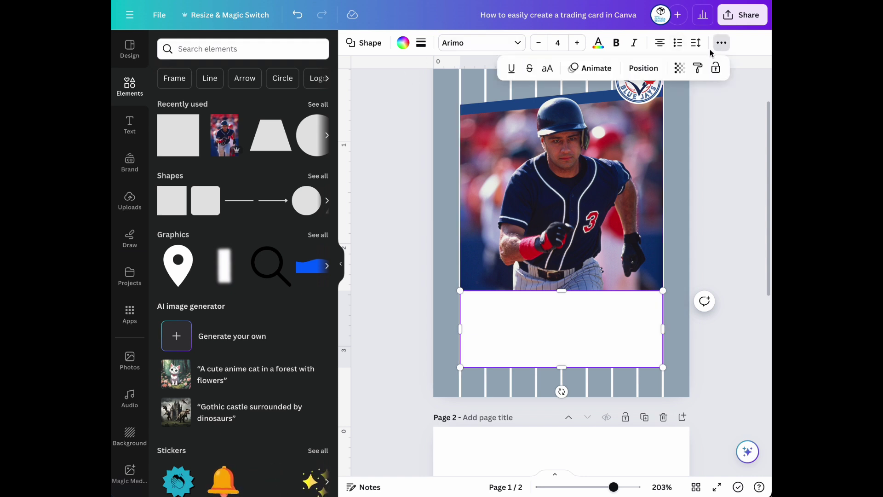
{"action": "left_click", "coordinate": [643, 68]}
{"action": "left_click_drag", "start_coordinate": [277, 113], "coordinate": [280, 318]}
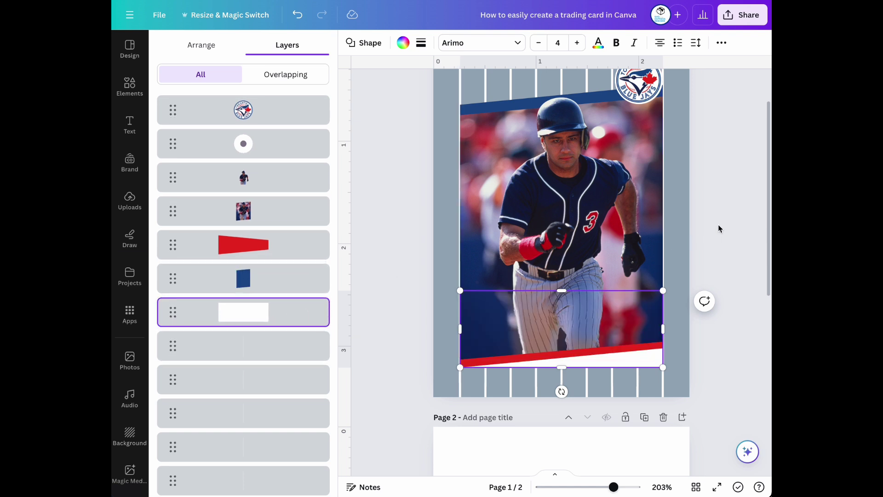
{"action": "left_click", "coordinate": [695, 226]}
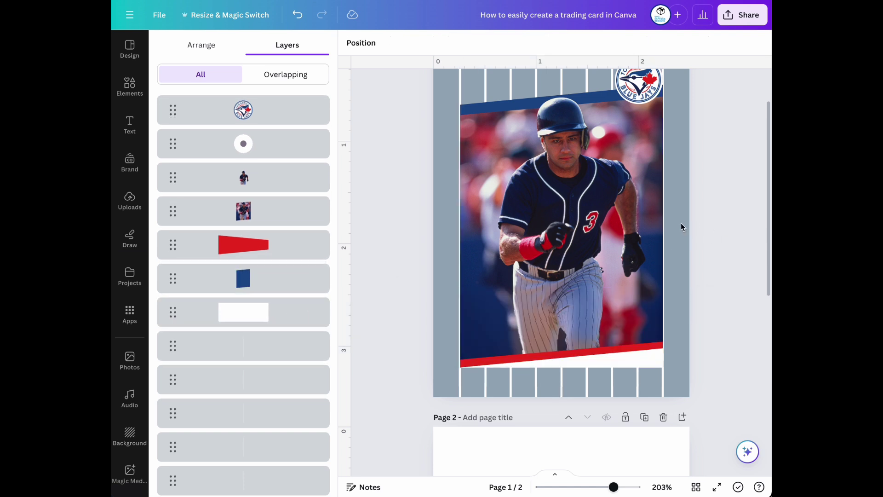
Adjust the white box's position slightly so it fills the strip under the red band
{"action": "left_click", "coordinate": [311, 313]}
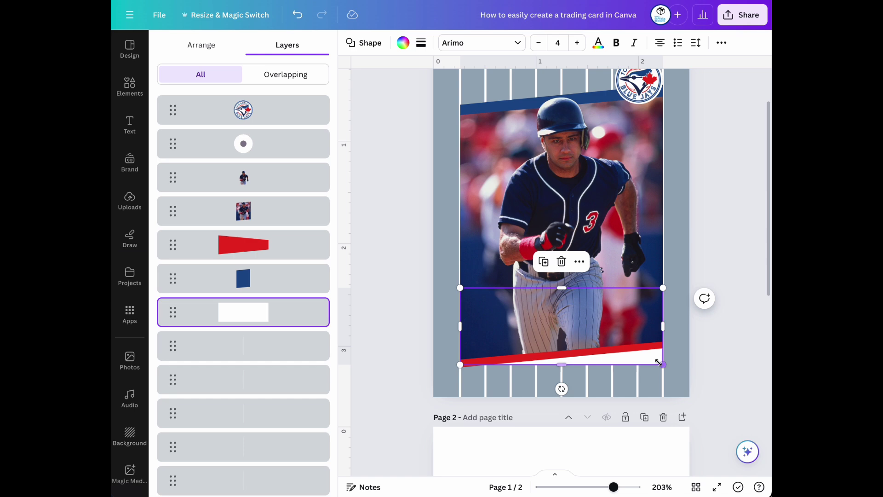
{"action": "left_click_drag", "start_coordinate": [613, 487], "coordinate": [628, 486]}
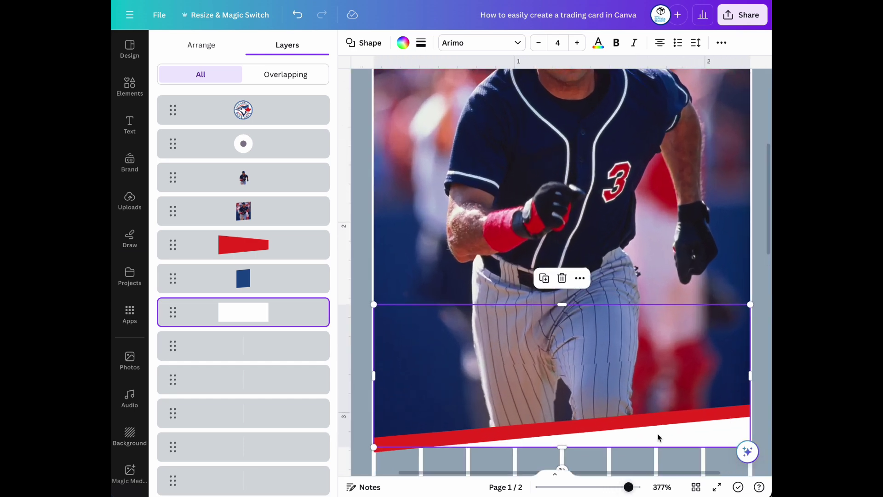
{"action": "scroll", "coordinate": [657, 437], "scroll_direction": "down", "scroll_amount": 3}
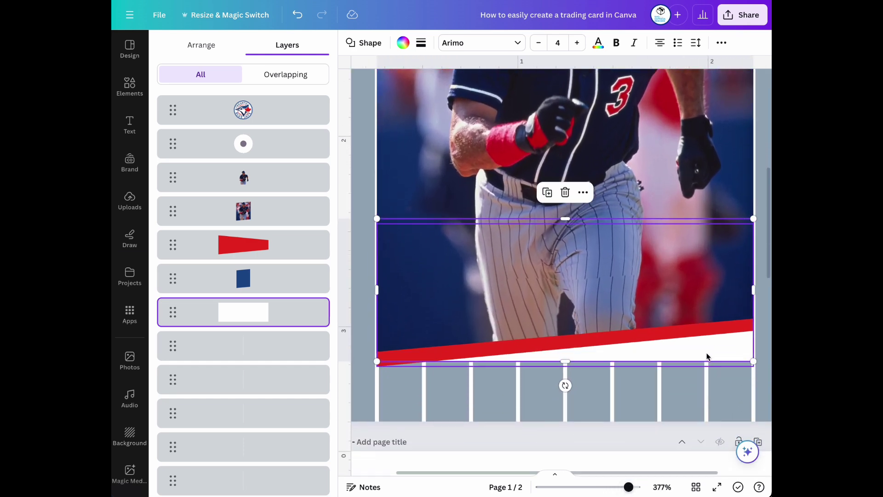
{"action": "left_click_drag", "start_coordinate": [706, 358], "coordinate": [713, 351]}
{"action": "left_click", "coordinate": [367, 343]}
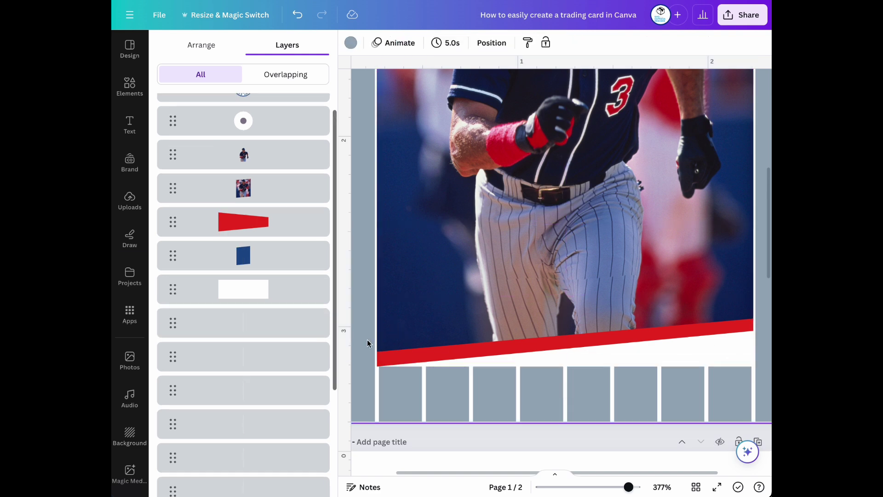
{"action": "left_click_drag", "start_coordinate": [629, 487], "coordinate": [607, 487]}
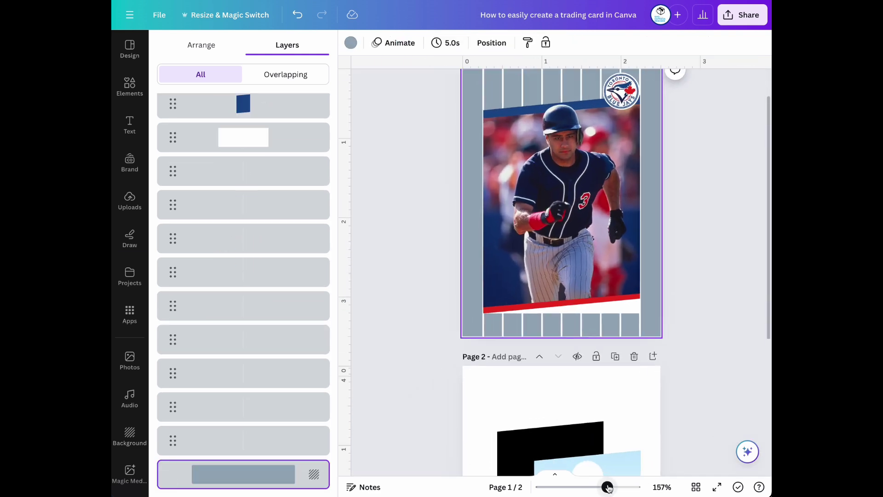
{"action": "scroll", "coordinate": [587, 264], "scroll_direction": "up", "scroll_amount": 2}
Add the uploaded FLEER logo and move it down to the bottom white strip
{"action": "left_click", "coordinate": [395, 206]}
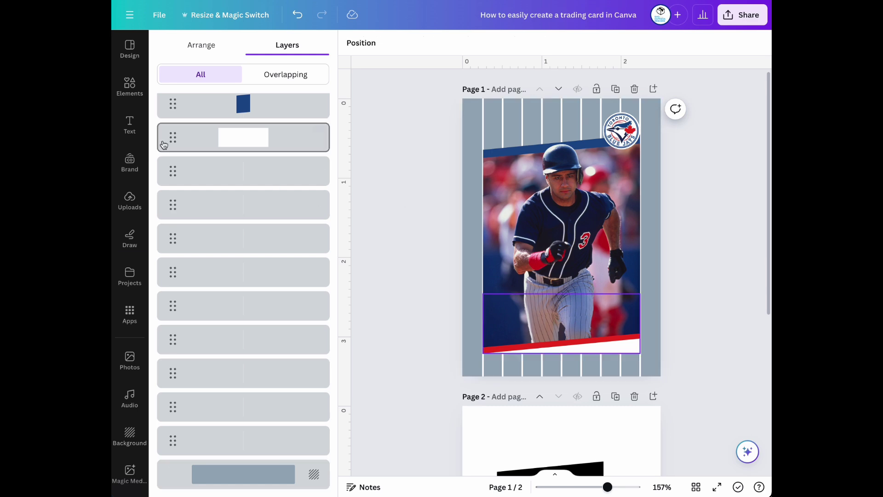
{"action": "left_click", "coordinate": [129, 199]}
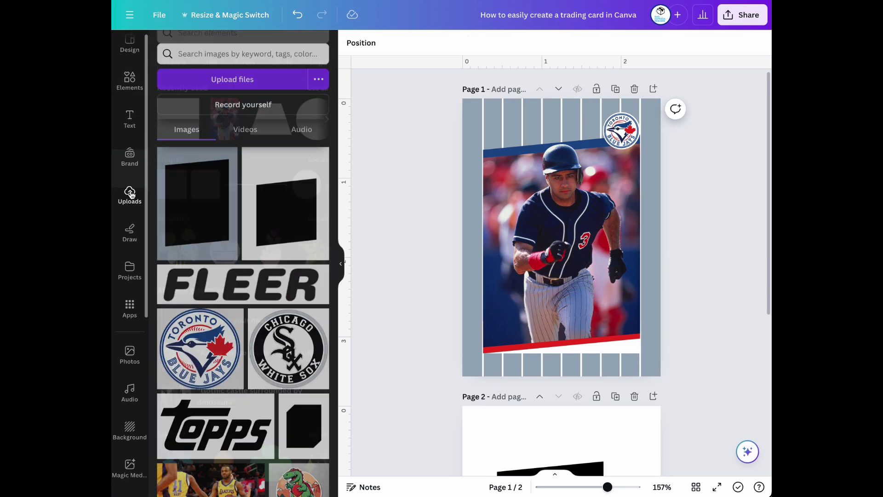
{"action": "left_click", "coordinate": [245, 277]}
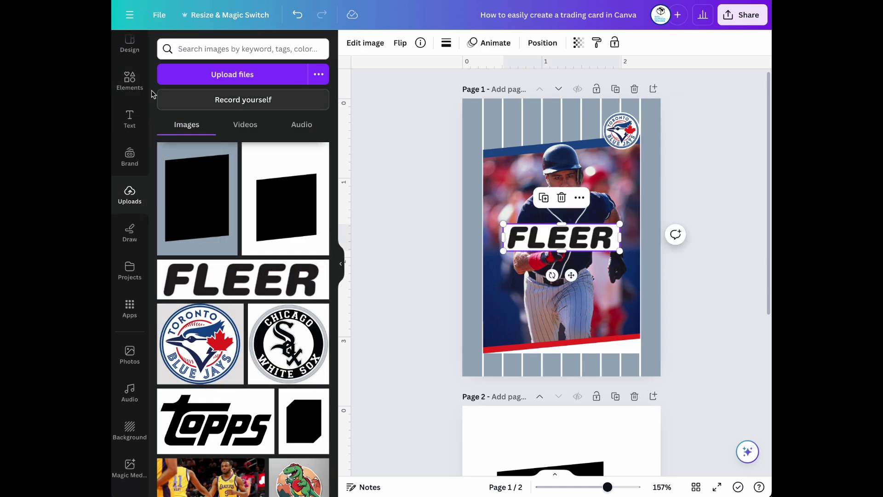
{"action": "left_click", "coordinate": [130, 80]}
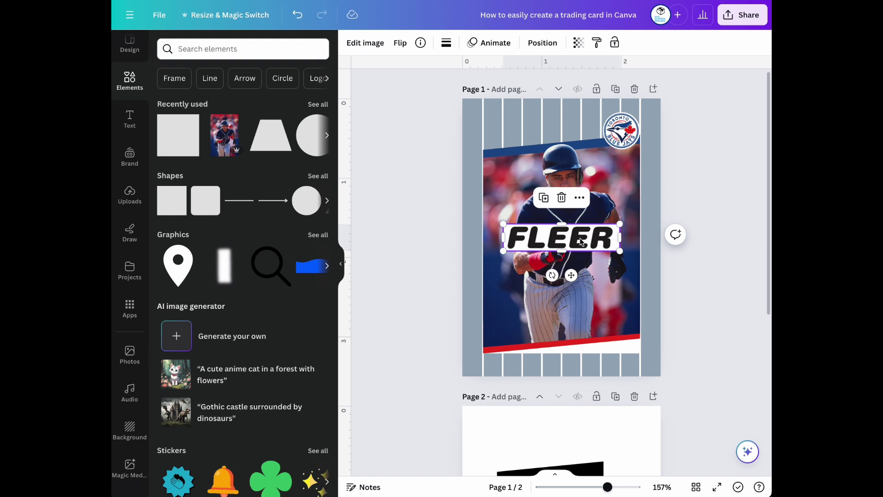
{"action": "left_click", "coordinate": [366, 43]}
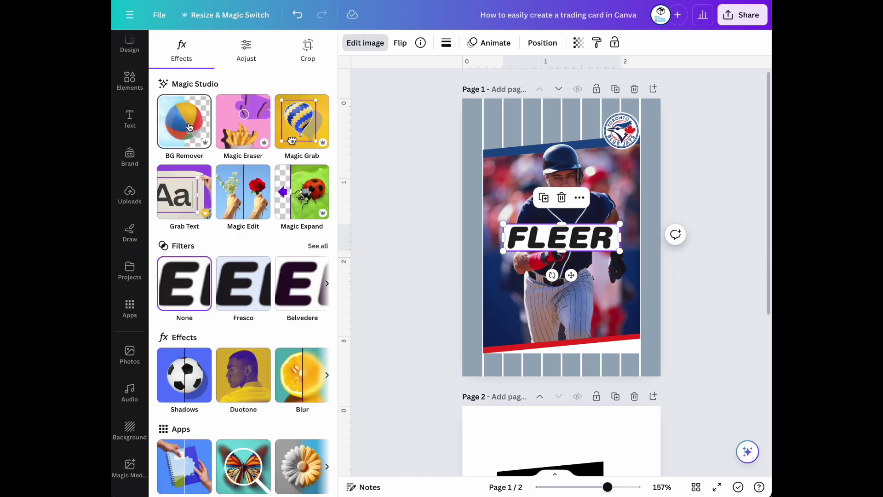
{"action": "left_click_drag", "start_coordinate": [594, 239], "coordinate": [614, 356]}
Shrink the FLEER logo to fit the strip and place it at the card's right edge
{"action": "mouse_move", "coordinate": [625, 482]}
{"action": "left_mouse_down"}
{"action": "mouse_move", "coordinate": [596, 486]}
{"action": "mouse_move", "coordinate": [635, 487]}
{"action": "left_mouse_up"}
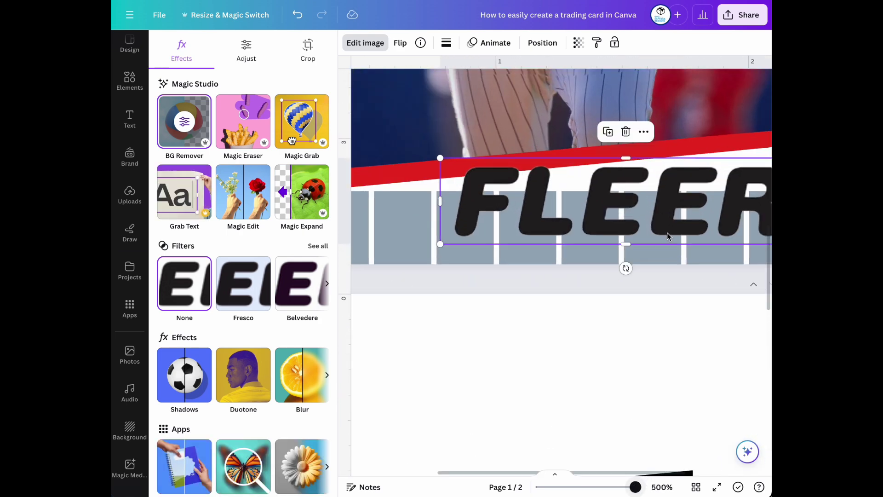
{"action": "scroll", "coordinate": [635, 359], "scroll_direction": "up", "scroll_amount": 4}
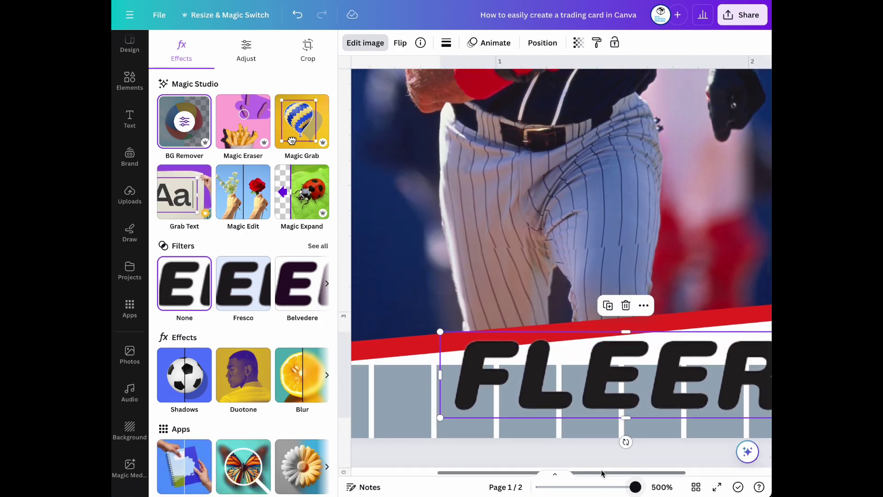
{"action": "scroll", "coordinate": [614, 437], "scroll_direction": "right", "scroll_amount": 3}
{"action": "left_click_drag", "start_coordinate": [695, 417], "coordinate": [633, 351]}
{"action": "left_click_drag", "start_coordinate": [586, 335], "coordinate": [662, 344]}
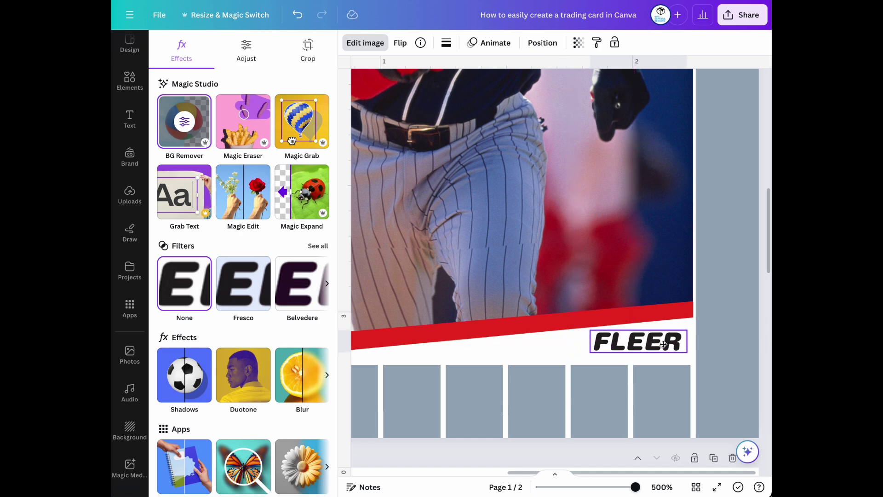
{"action": "key", "text": "Right"}
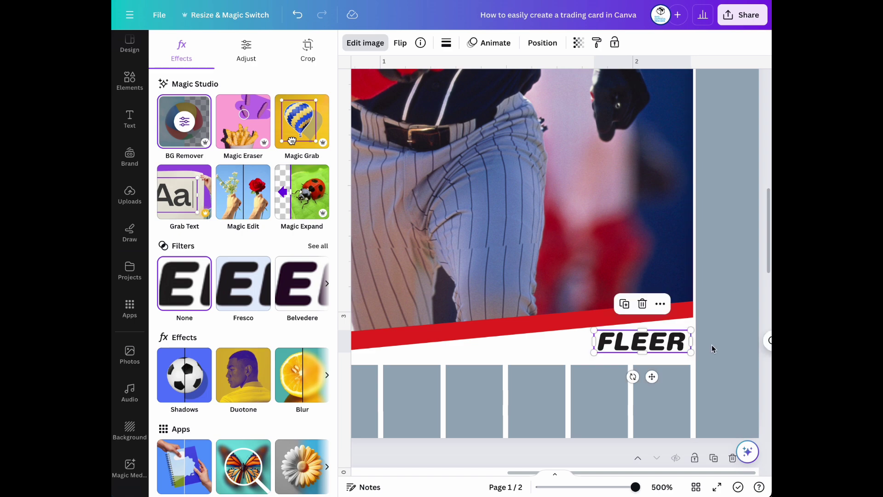
{"action": "left_click", "coordinate": [680, 409]}
{"action": "left_click_drag", "start_coordinate": [635, 486], "coordinate": [610, 488]}
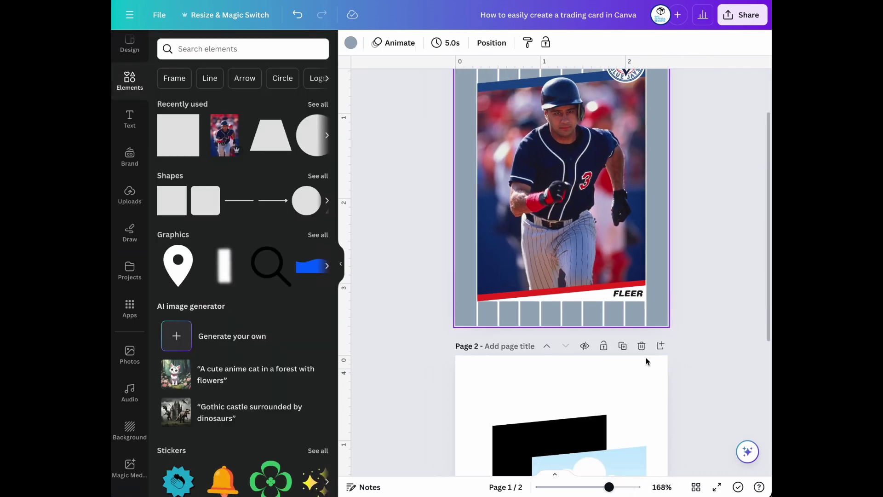
Add a heading text box, reduce its font size to 13.5, and move it to the card's top-left
{"action": "scroll", "coordinate": [643, 314], "scroll_direction": "up", "scroll_amount": 3}
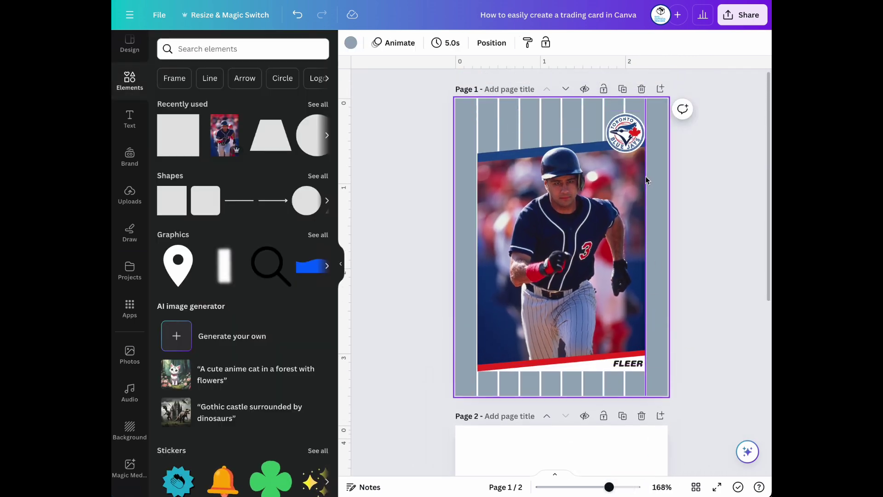
{"action": "left_click", "coordinate": [129, 121]}
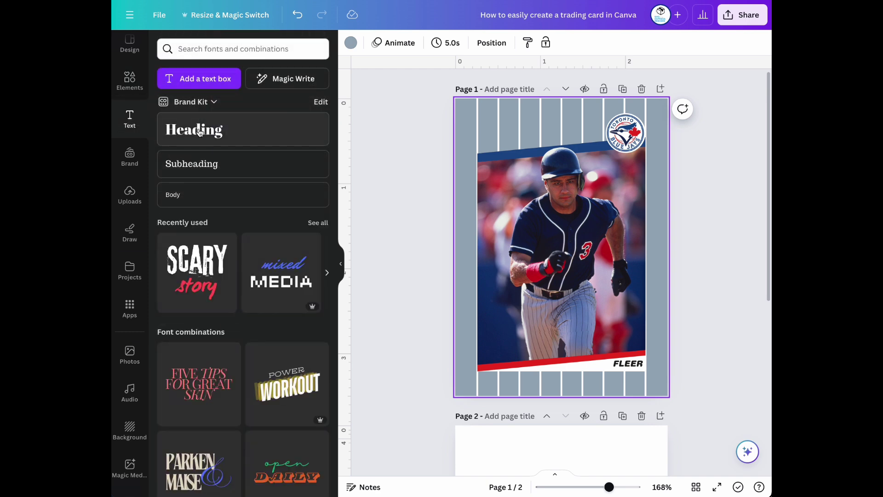
{"action": "left_click", "coordinate": [200, 131]}
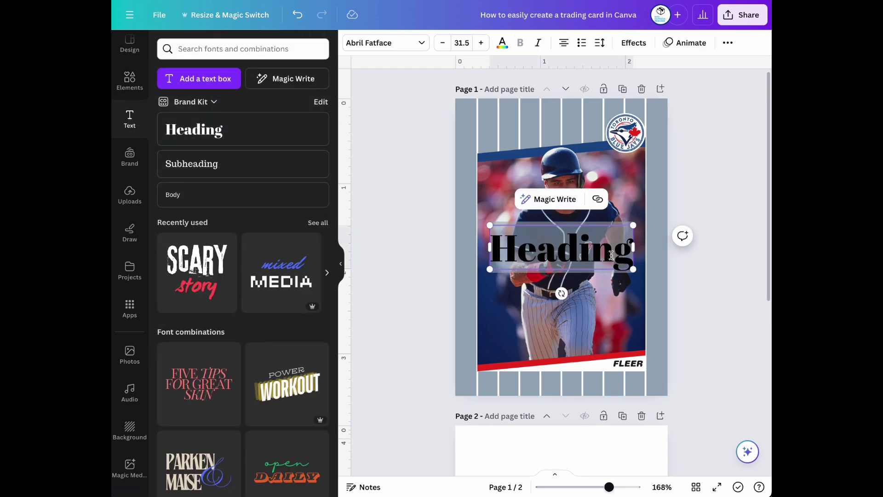
{"action": "left_click", "coordinate": [442, 45]}
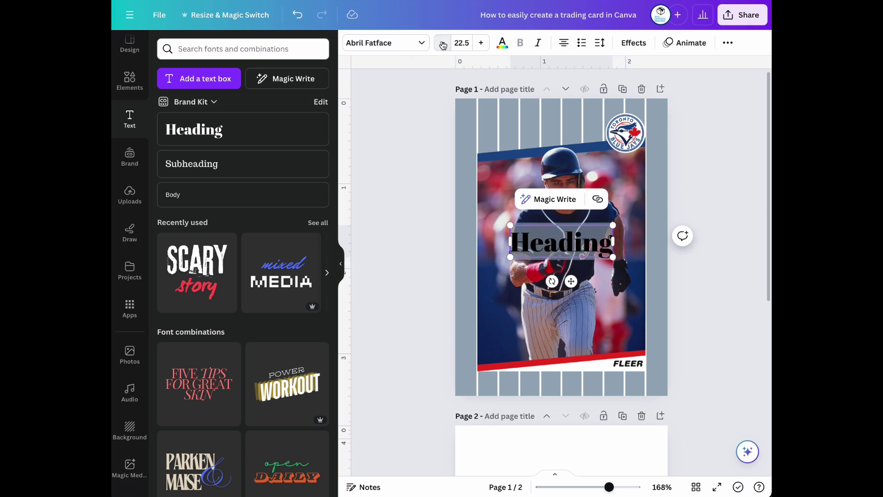
{"action": "left_click", "coordinate": [443, 44]}
{"action": "left_click", "coordinate": [443, 44]}
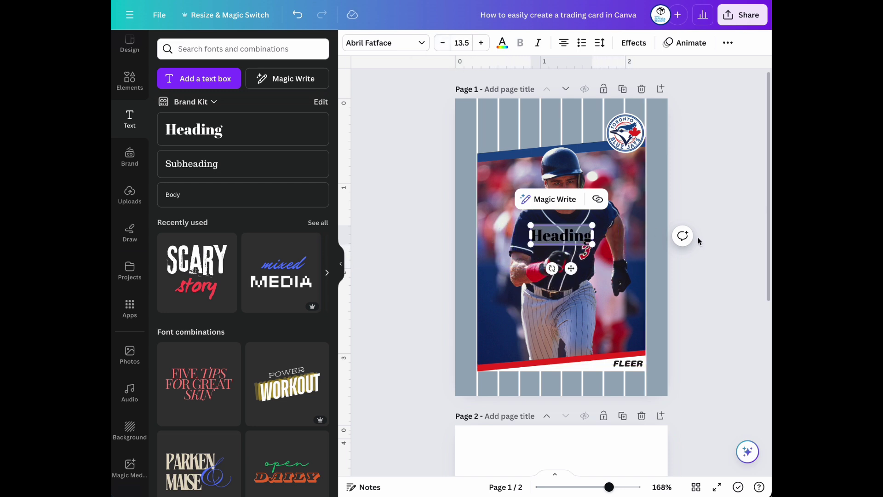
{"action": "left_click_drag", "start_coordinate": [575, 239], "coordinate": [521, 124]}
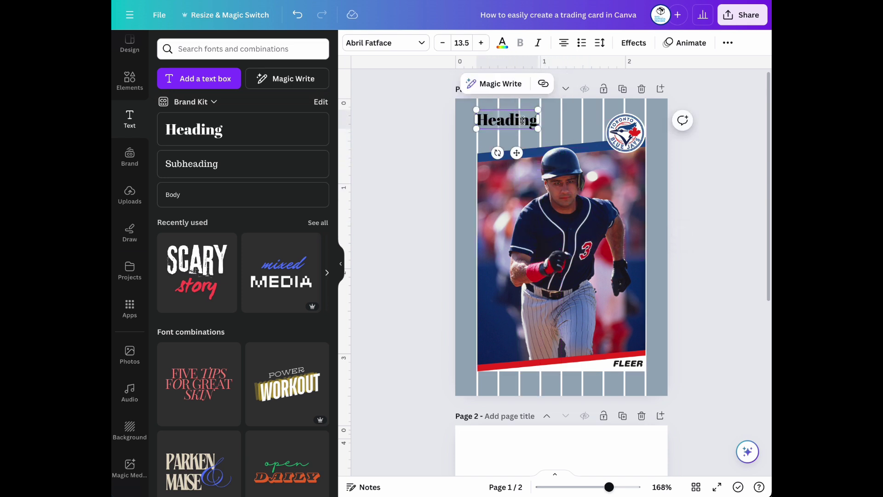
Replace the placeholder 'Heading' with the player's full name in capitals, left-aligned
{"action": "left_click", "coordinate": [522, 120]}
{"action": "key", "text": "ctrl+a"}
{"action": "key", "text": "BackSpace"}
{"action": "type", "text": "Jim"}
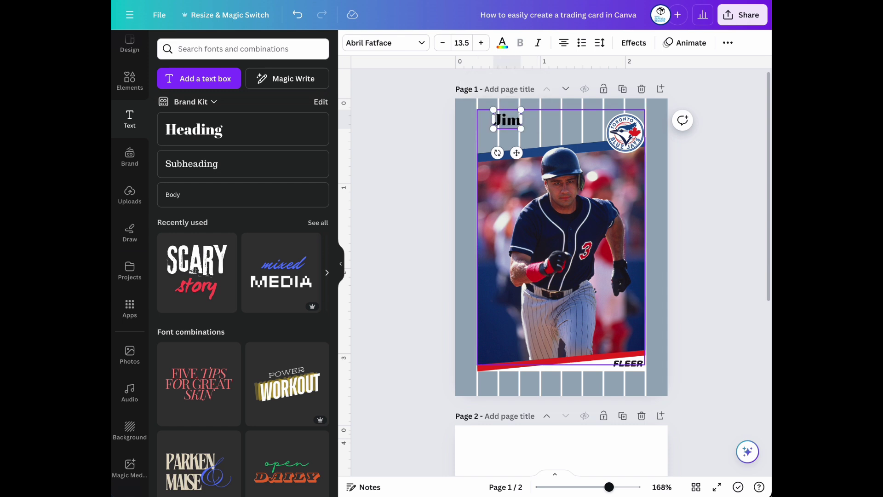
{"action": "type", "text": " V"}
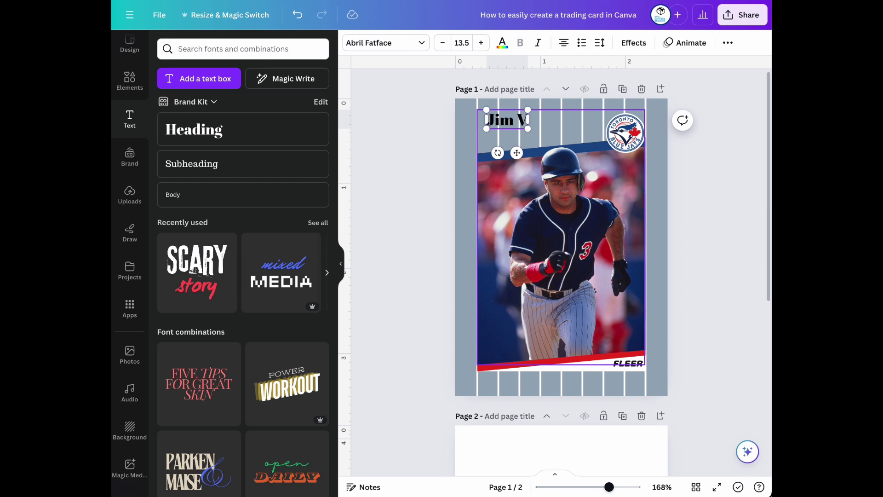
{"action": "type", "text": "a"}
{"action": "key", "text": "BackSpace"}
{"action": "key", "text": "BackSpace"}
{"action": "key", "text": "BackSpace"}
{"action": "key", "text": "BackSpace"}
{"action": "key", "text": "BackSpace"}
{"action": "key", "text": "BackSpace"}
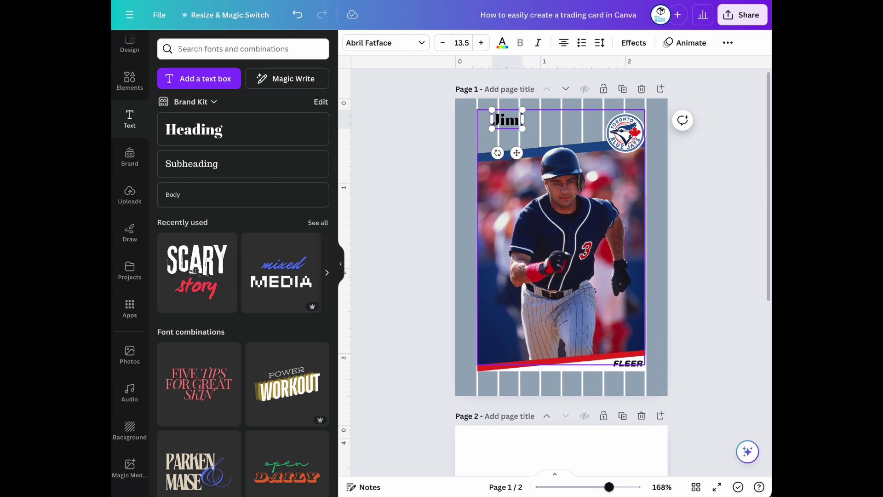
{"action": "type", "text": "Jim"}
{"action": "key", "text": "BackSpace"}
{"action": "key", "text": "BackSpace"}
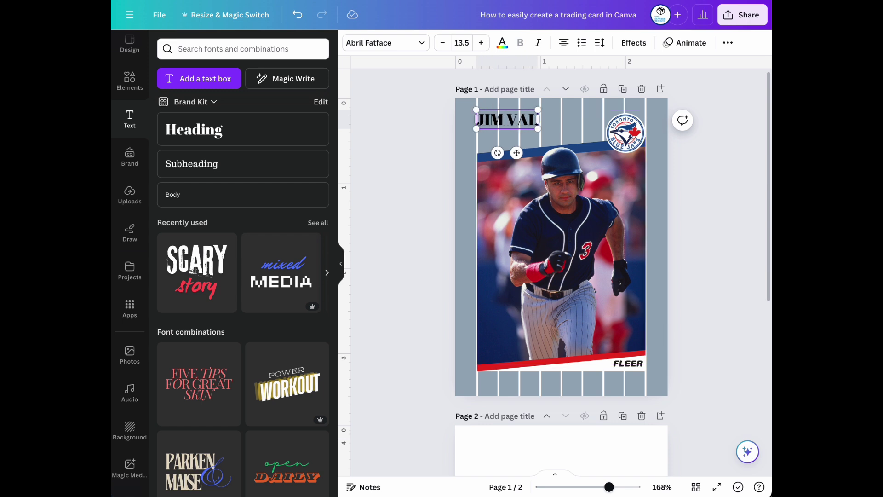
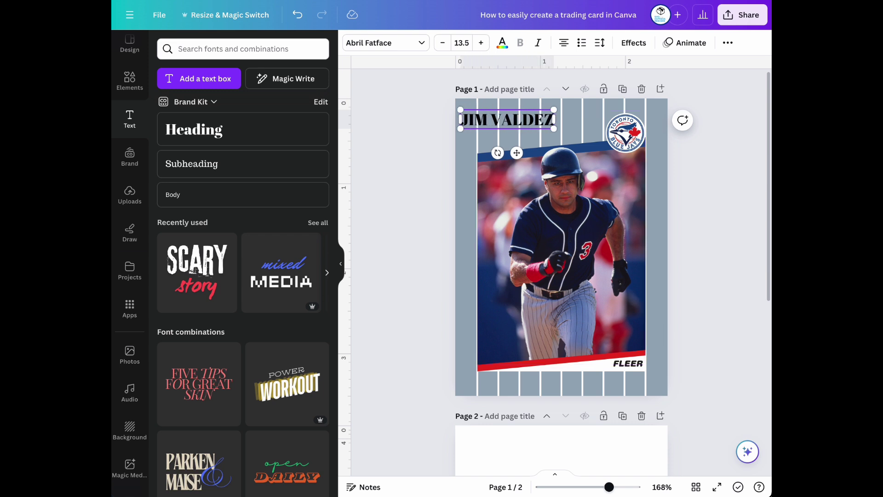
{"action": "left_click", "coordinate": [564, 42]}
{"action": "left_click", "coordinate": [519, 122]}
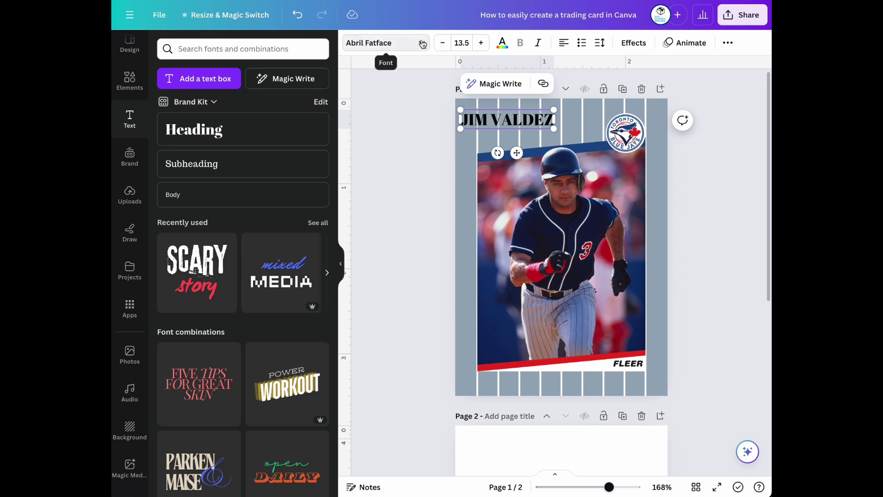
Set the name in League Spartan at size 11.5 and shift it up-right above the photo
{"action": "left_click", "coordinate": [419, 42]}
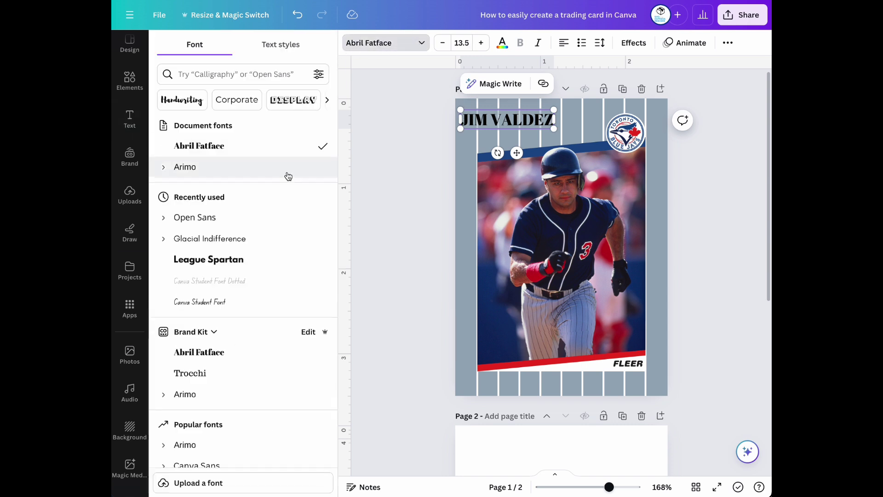
{"action": "left_click", "coordinate": [263, 254]}
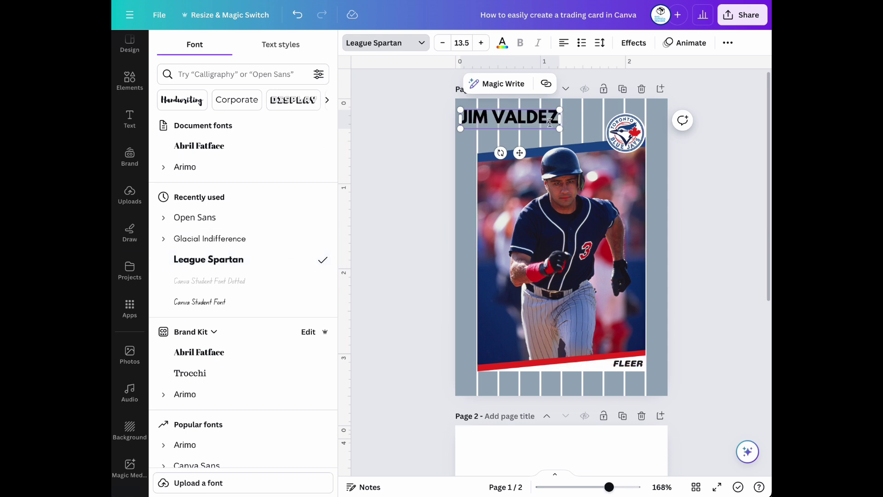
{"action": "left_click", "coordinate": [443, 46]}
{"action": "left_click", "coordinate": [442, 46]}
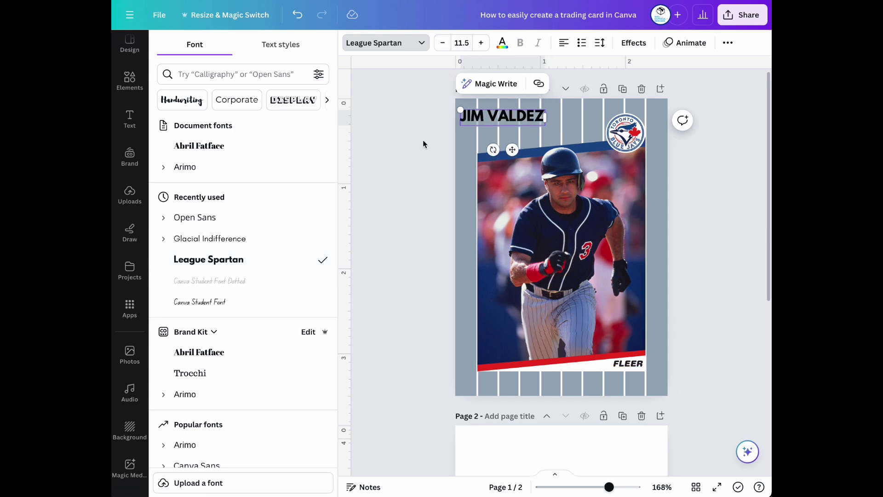
{"action": "left_click", "coordinate": [423, 143]}
{"action": "left_click", "coordinate": [409, 146]}
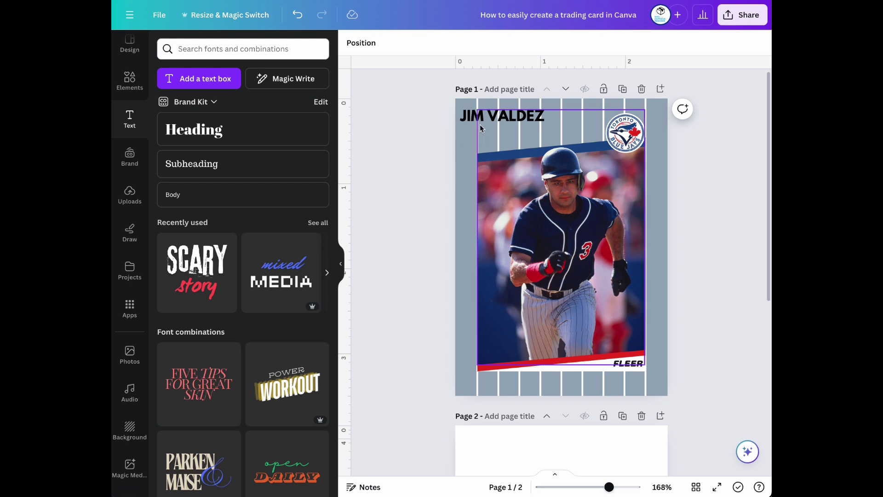
{"action": "left_click_drag", "start_coordinate": [489, 116], "coordinate": [506, 113]}
{"action": "left_click", "coordinate": [502, 42]}
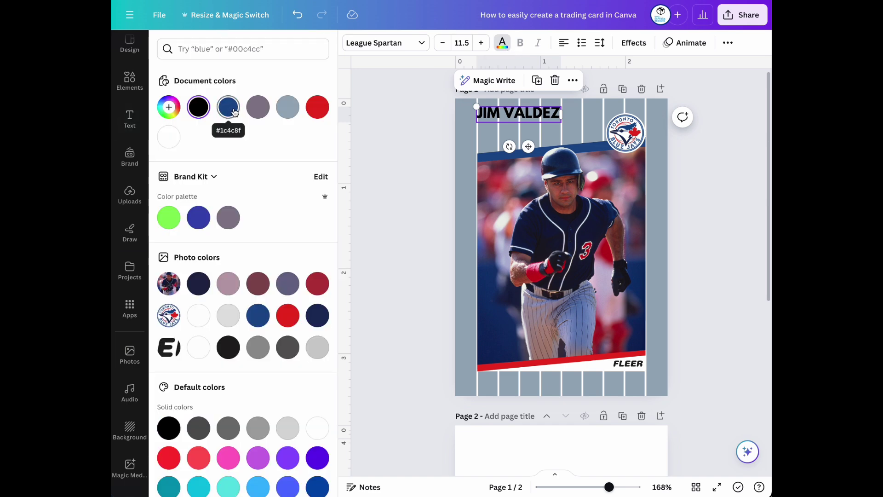
{"action": "left_click", "coordinate": [257, 316]}
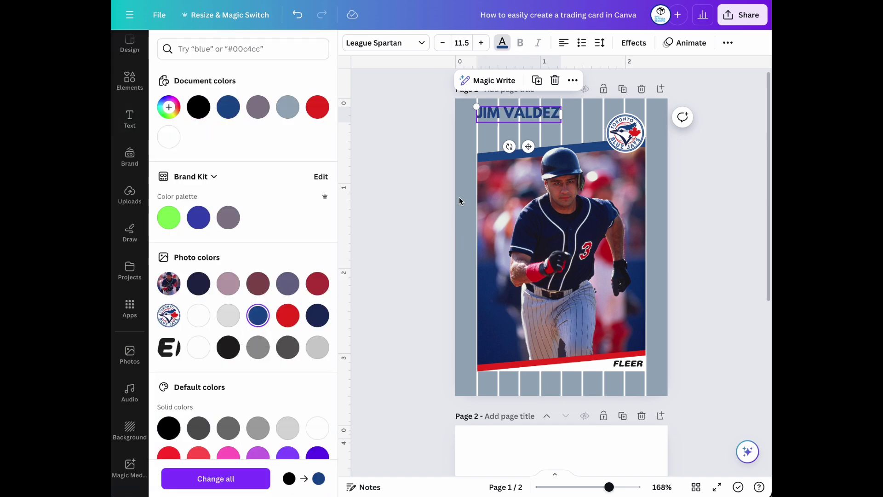
{"action": "key", "text": "Escape"}
{"action": "left_click", "coordinate": [460, 133]}
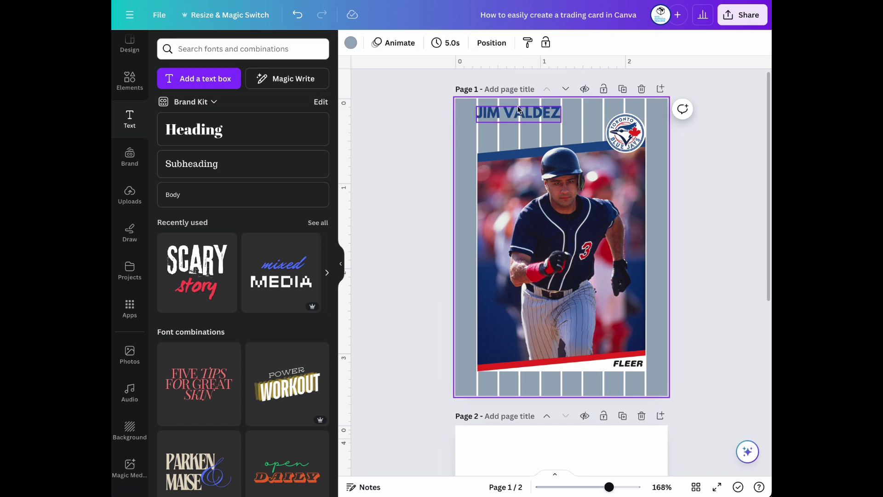
{"action": "left_click", "coordinate": [518, 110]}
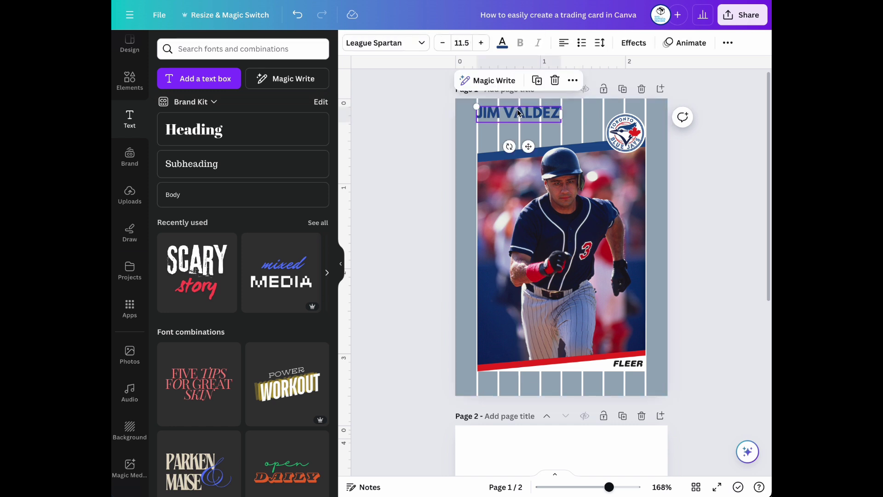
{"action": "left_click", "coordinate": [537, 81]}
{"action": "left_click_drag", "start_coordinate": [514, 125], "coordinate": [510, 132]}
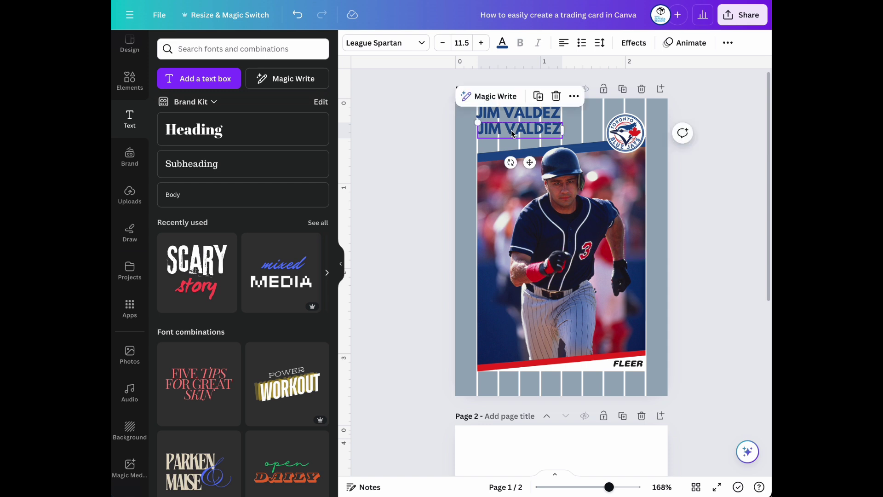
{"action": "left_click", "coordinate": [510, 130]}
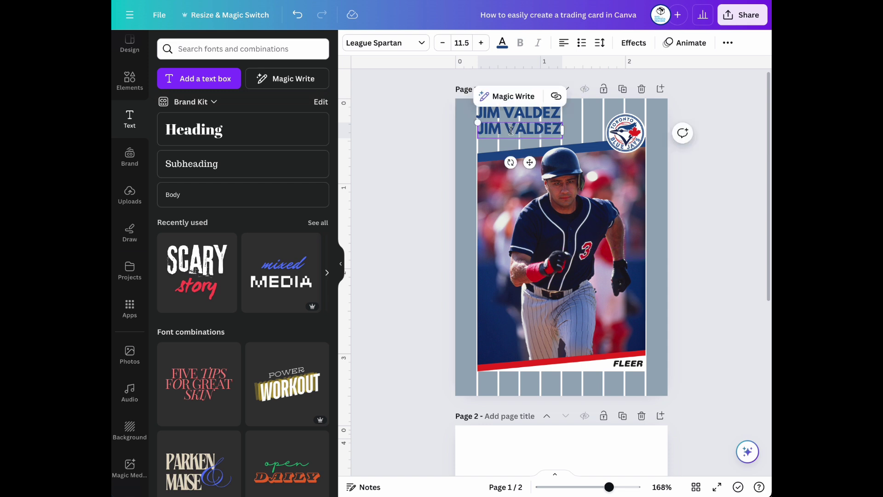
{"action": "key", "text": "ctrl+a"}
{"action": "type", "text": "SE"}
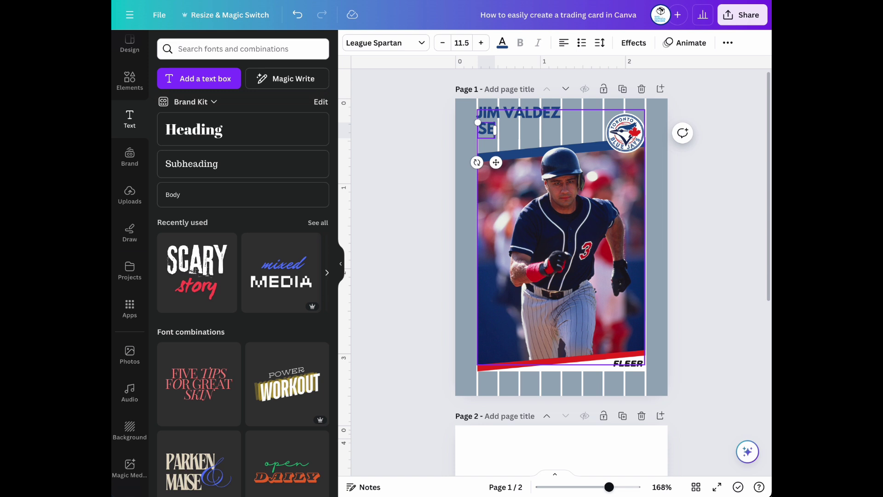
{"action": "type", "text": "COND BAS"}
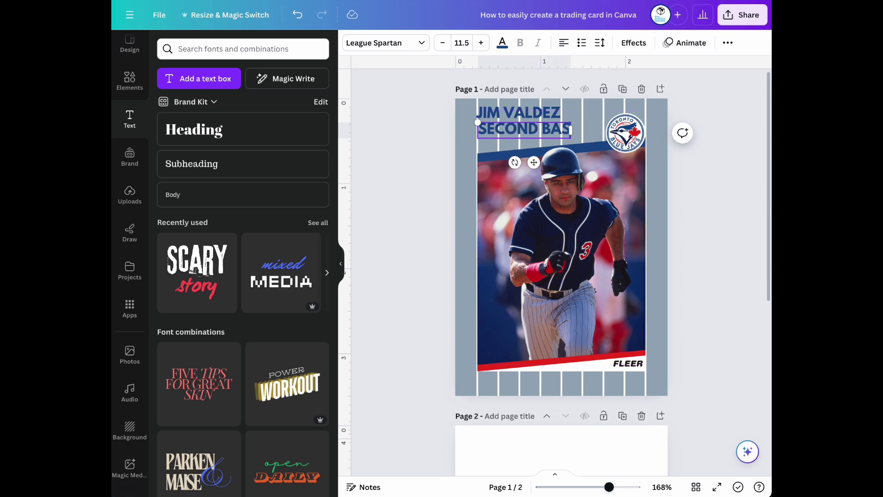
{"action": "type", "text": "E"}
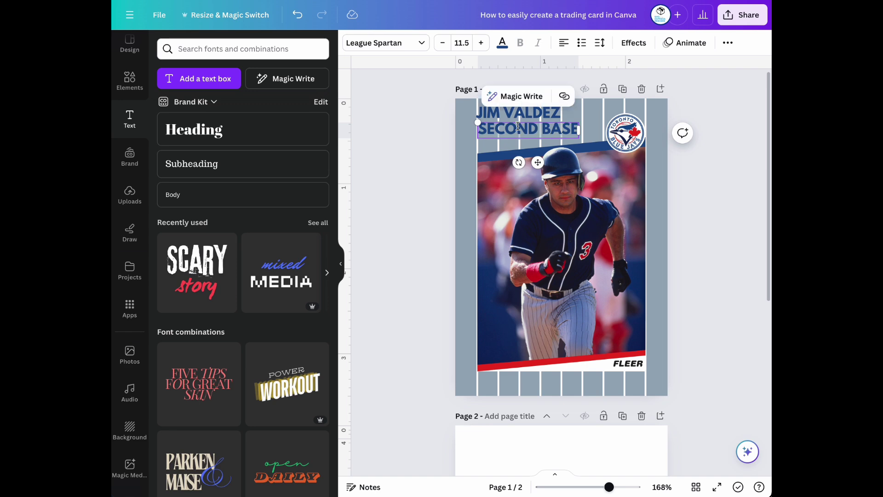
Set SECOND BASE in the Glacial Indifference font
{"action": "left_click", "coordinate": [423, 43]}
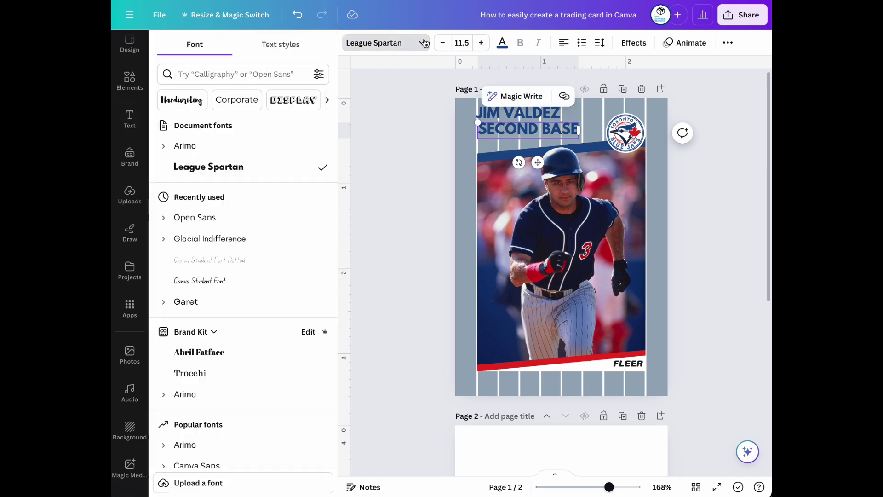
{"action": "left_click", "coordinate": [253, 238]}
{"action": "left_click", "coordinate": [423, 150]}
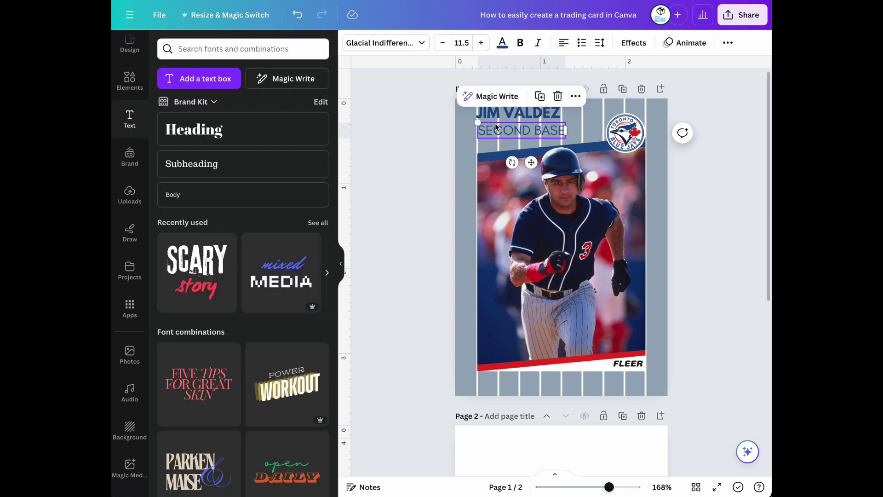
{"action": "left_click", "coordinate": [520, 112], "text": "shift"}
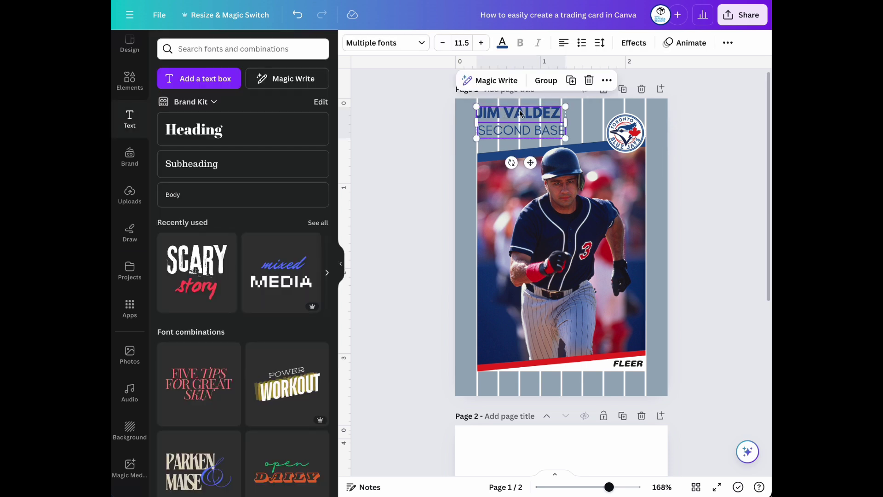
{"action": "left_click", "coordinate": [727, 43]}
{"action": "left_click", "coordinate": [664, 69]}
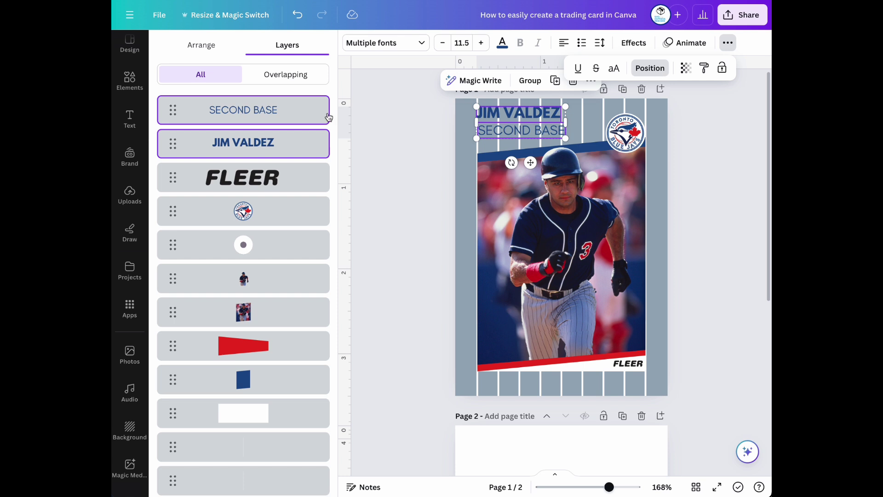
{"action": "left_click", "coordinate": [210, 46]}
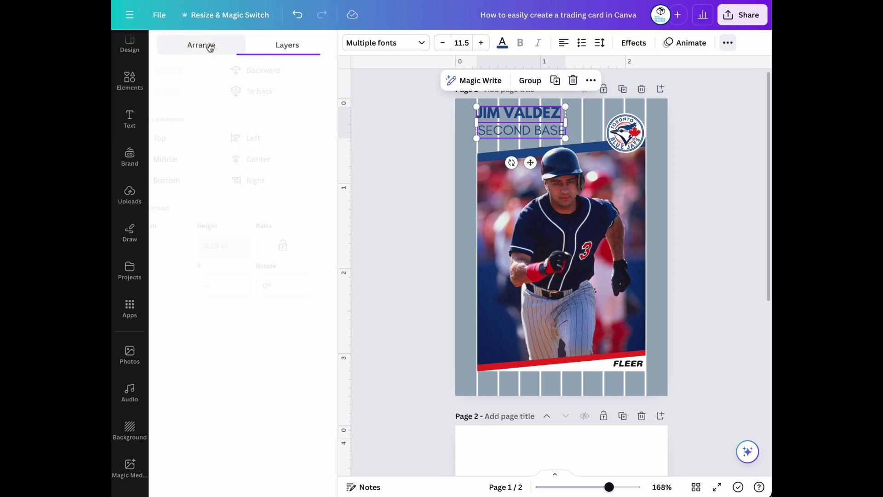
{"action": "left_click", "coordinate": [269, 144]}
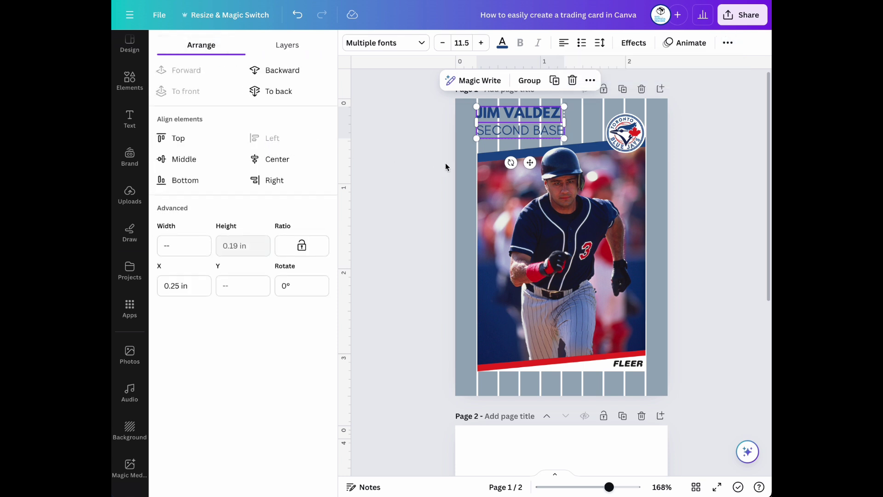
{"action": "left_click", "coordinate": [430, 161]}
Check SECOND BASE's alignment, then delete the empty Page 2
{"action": "left_click", "coordinate": [515, 131]}
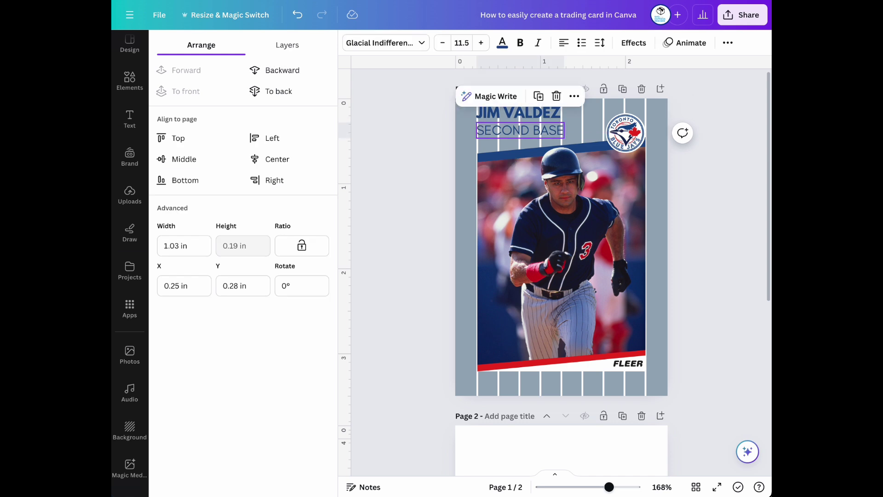
{"action": "left_click", "coordinate": [680, 222]}
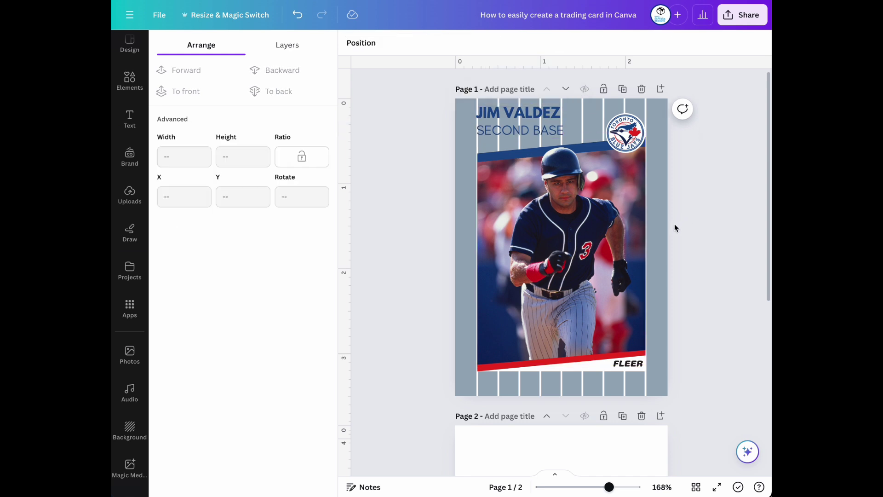
{"action": "left_click", "coordinate": [642, 416]}
{"action": "left_click_drag", "start_coordinate": [609, 487], "coordinate": [613, 488]}
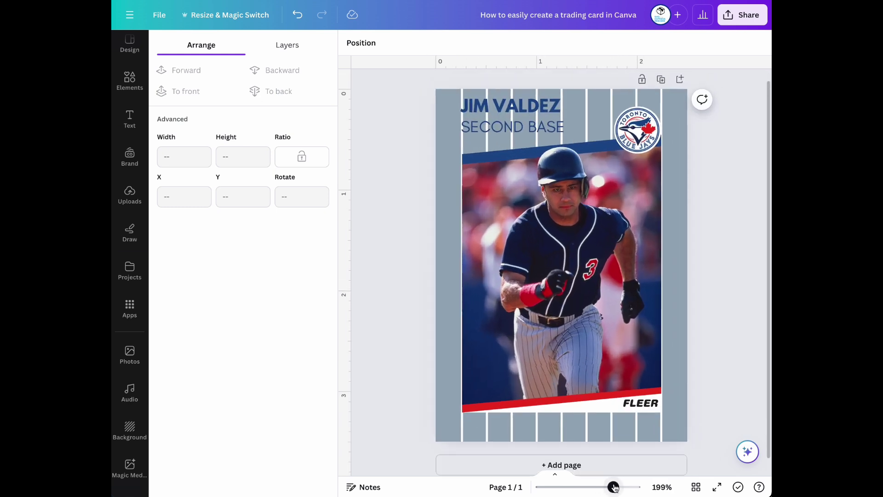